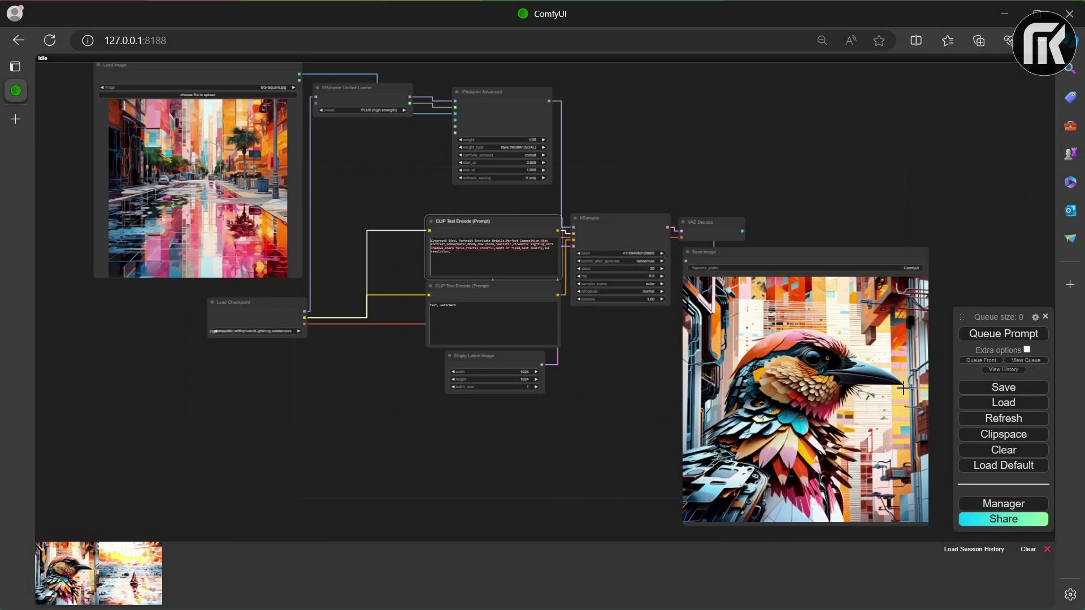
Examine the generated cyberpunk bird image and the IPAdapter workflow nodes that produced it
{"action": "scroll", "coordinate": [915, 384], "scroll_direction": "up", "scroll_amount": 3}
{"action": "left_click_drag", "start_coordinate": [916, 385], "coordinate": [857, 269]}
{"action": "scroll", "coordinate": [856, 269], "scroll_direction": "up", "scroll_amount": 4}
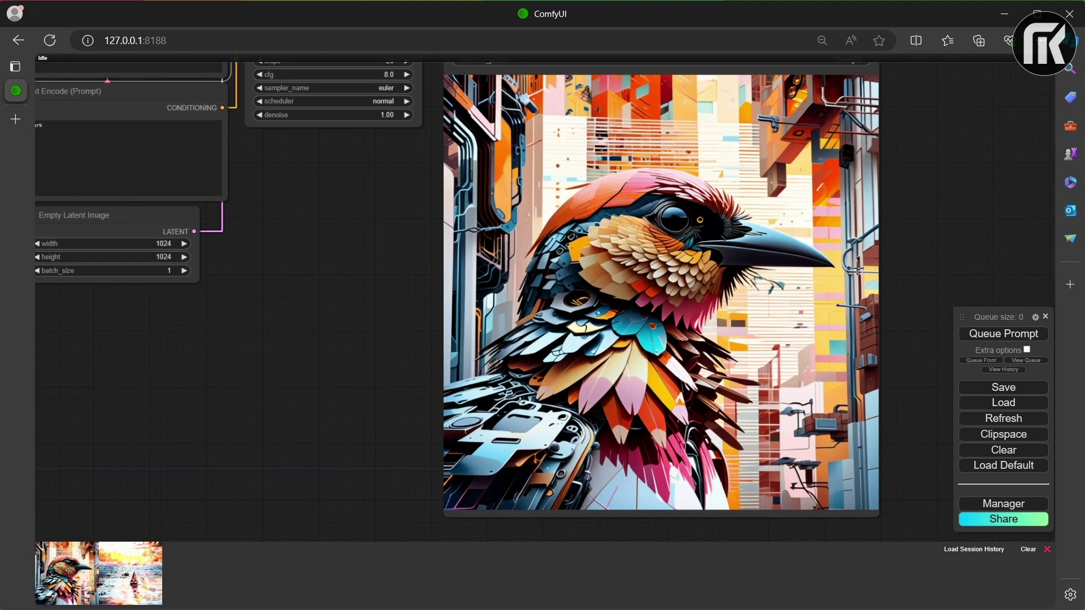
{"action": "scroll", "coordinate": [858, 269], "scroll_direction": "down", "scroll_amount": 5}
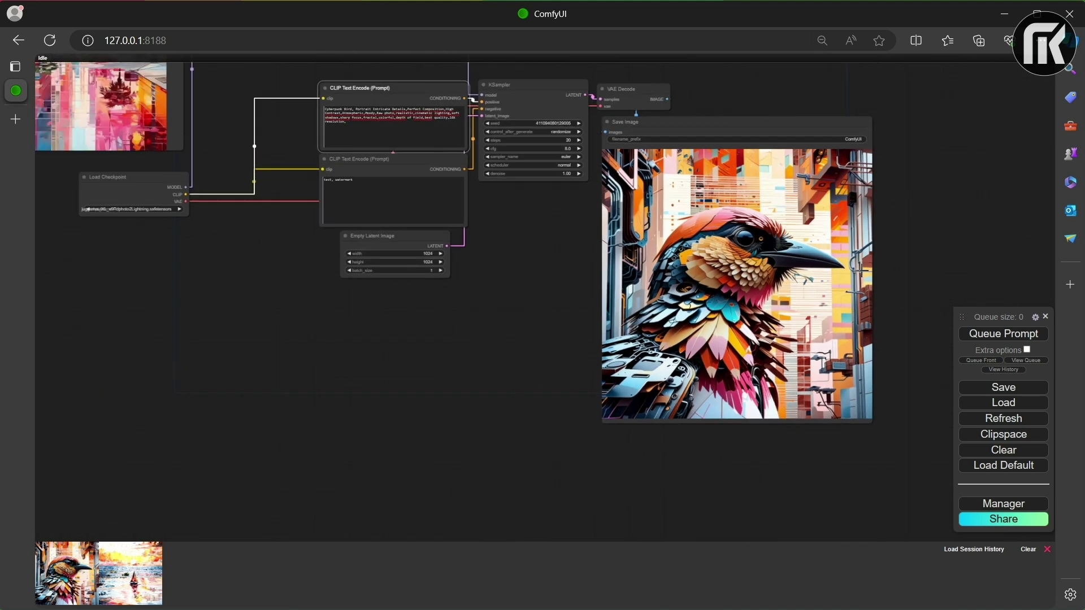
{"action": "left_click_drag", "start_coordinate": [925, 137], "coordinate": [992, 252]}
{"action": "scroll", "coordinate": [992, 252], "scroll_direction": "down", "scroll_amount": 1}
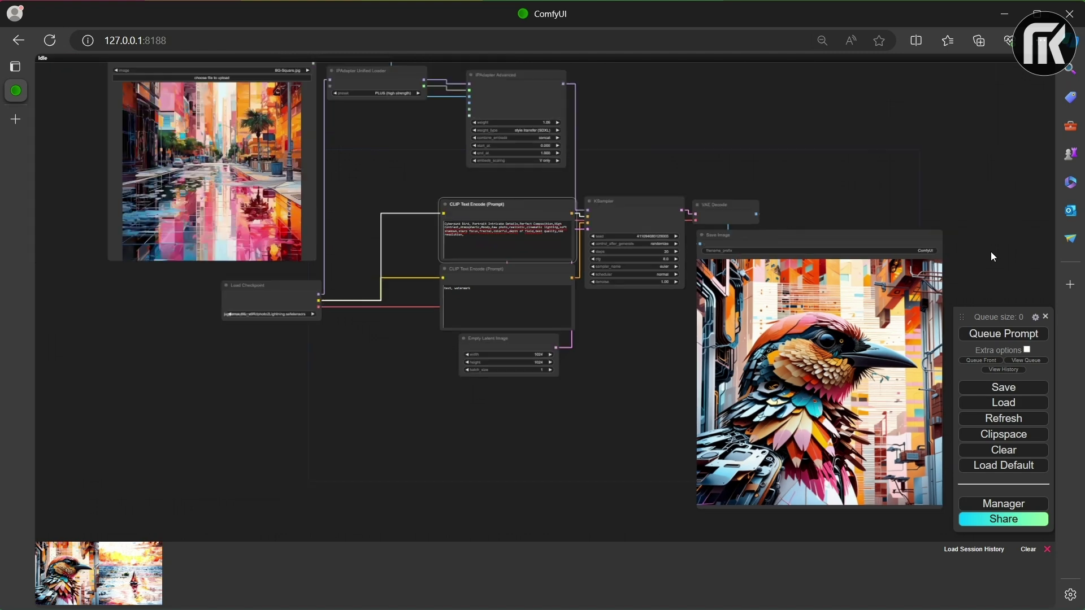
{"action": "scroll", "coordinate": [994, 252], "scroll_direction": "up", "scroll_amount": 1}
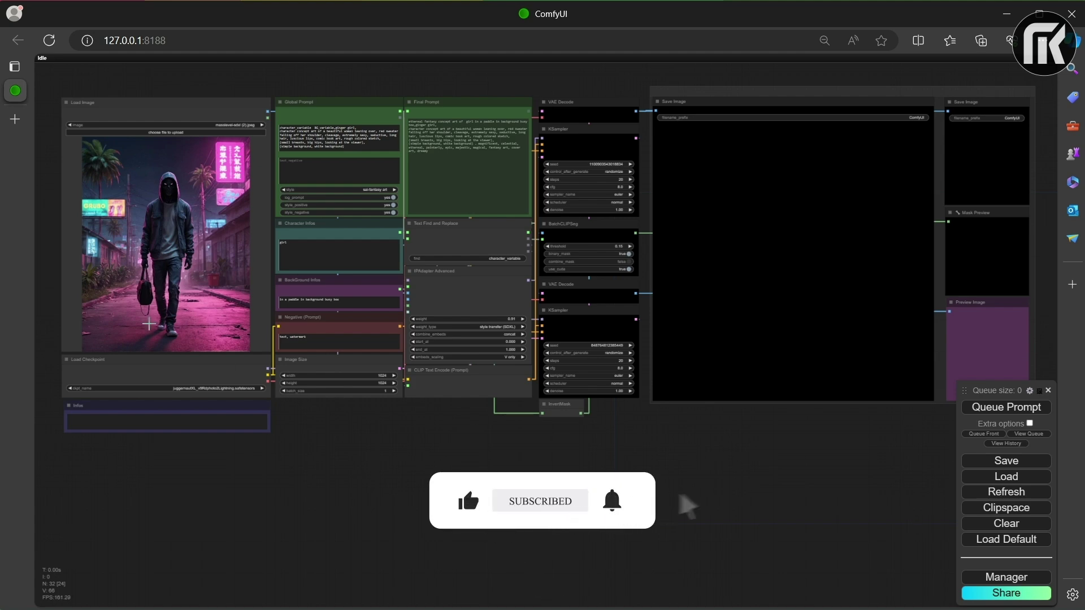
Examine the finished character workflow, from the reference image and prompt nodes through IPAdapter Advanced to the samplers and image outputs
{"action": "scroll", "coordinate": [85, 130], "scroll_direction": "up", "scroll_amount": 8}
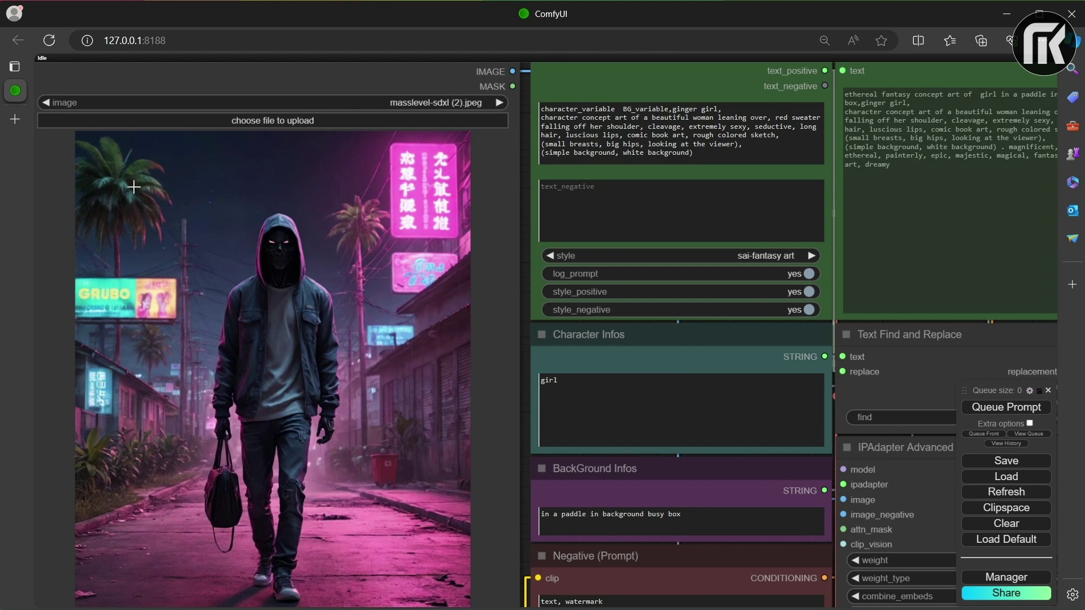
{"action": "scroll", "coordinate": [273, 209], "scroll_direction": "down", "scroll_amount": 1}
{"action": "scroll", "coordinate": [273, 209], "scroll_direction": "down", "scroll_amount": 1}
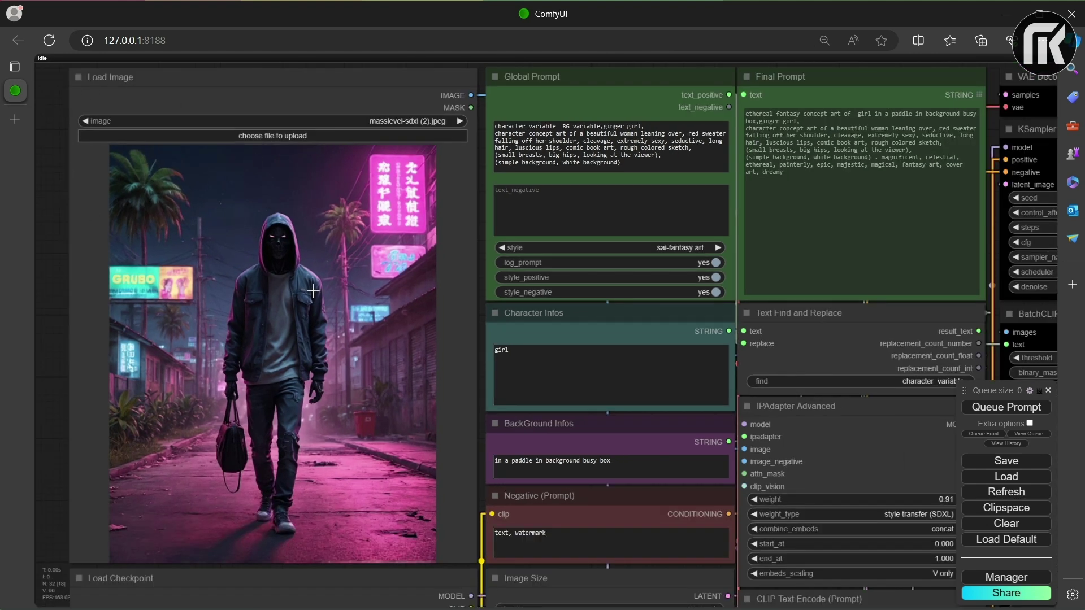
{"action": "scroll", "coordinate": [313, 290], "scroll_direction": "down", "scroll_amount": 1}
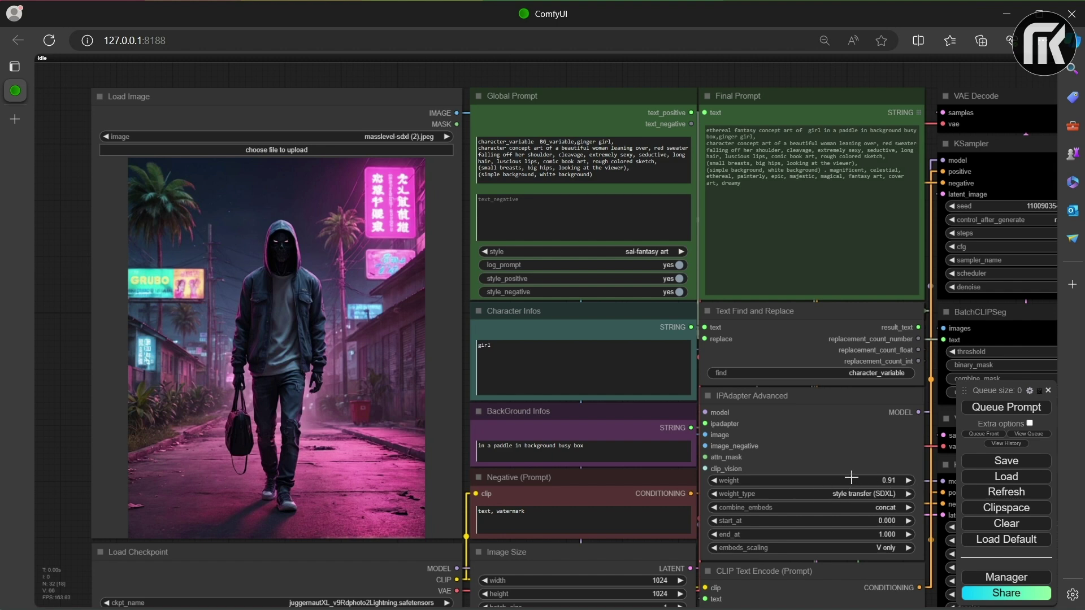
{"action": "scroll", "coordinate": [845, 458], "scroll_direction": "down", "scroll_amount": 2}
{"action": "scroll", "coordinate": [837, 443], "scroll_direction": "up", "scroll_amount": 1}
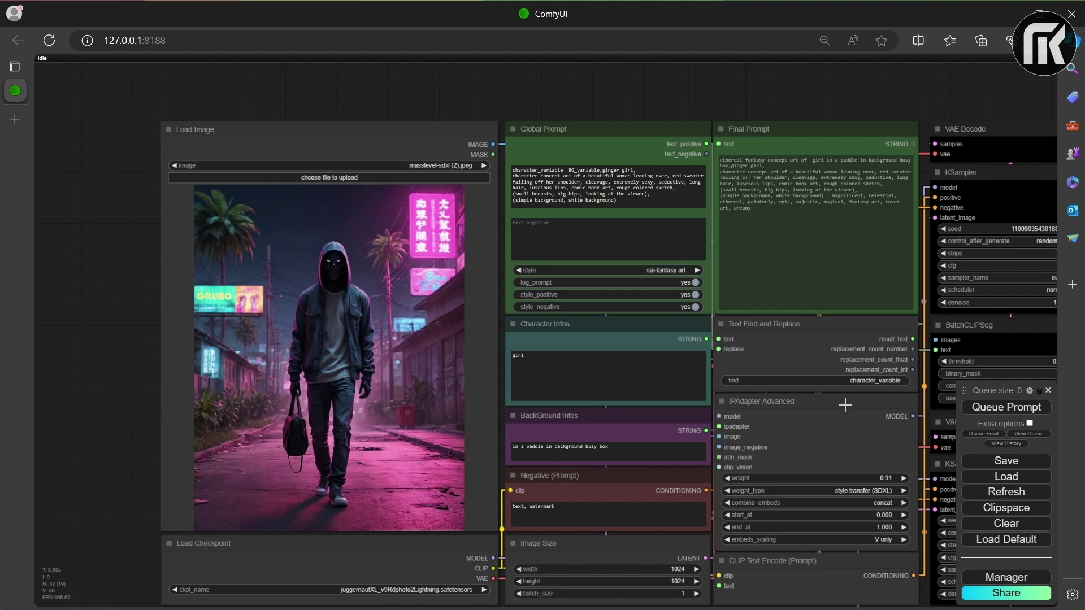
{"action": "left_click_drag", "start_coordinate": [845, 404], "coordinate": [470, 381]}
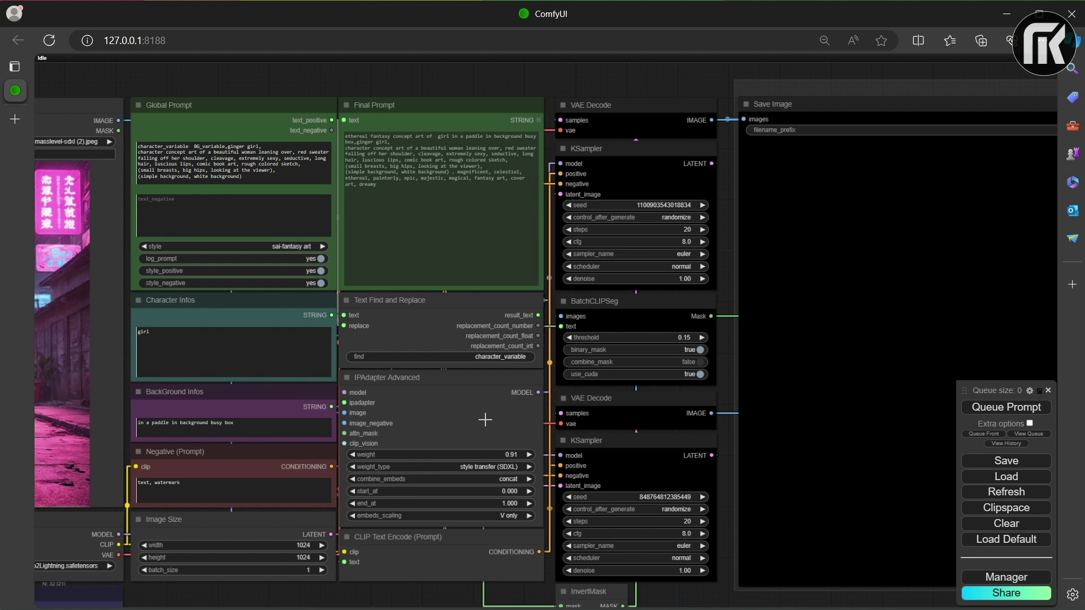
{"action": "scroll", "coordinate": [672, 327], "scroll_direction": "down", "scroll_amount": 1}
{"action": "scroll", "coordinate": [672, 327], "scroll_direction": "down", "scroll_amount": 4}
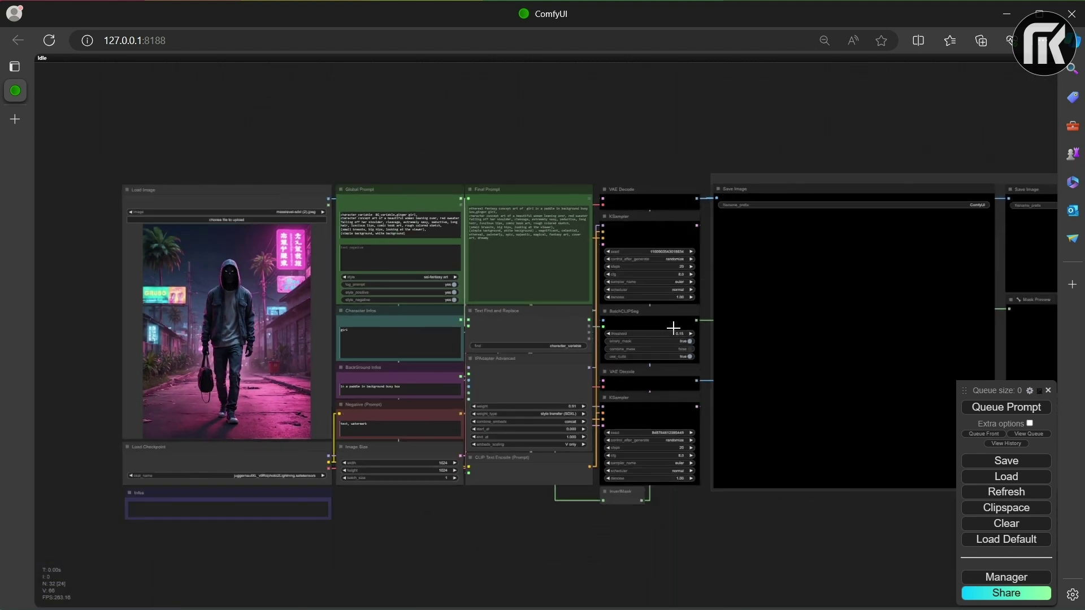
{"action": "scroll", "coordinate": [671, 328], "scroll_direction": "down", "scroll_amount": 3}
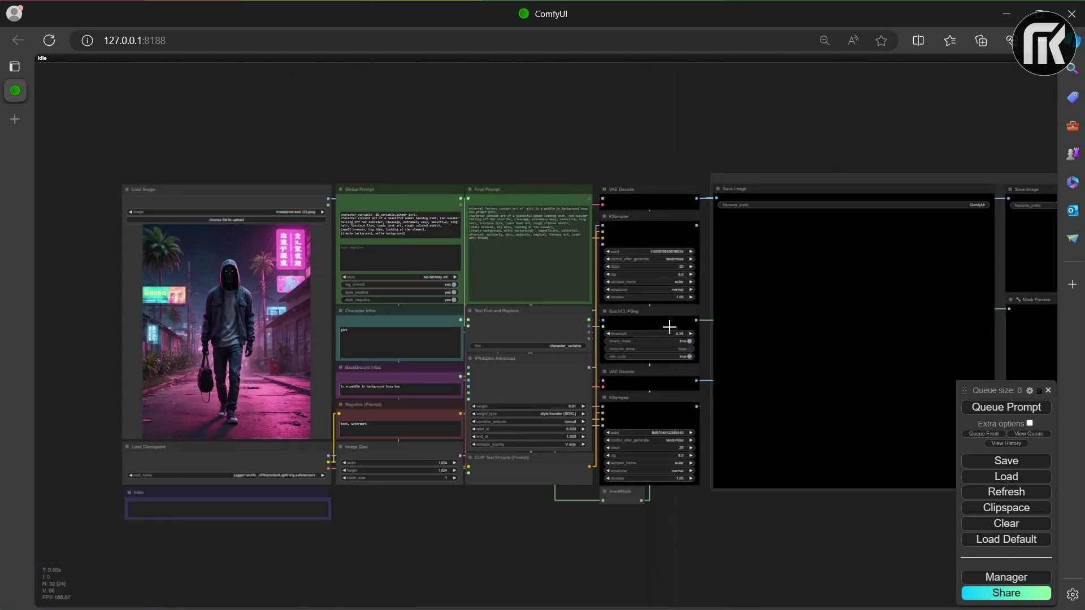
{"action": "left_click_drag", "start_coordinate": [600, 314], "coordinate": [610, 223]}
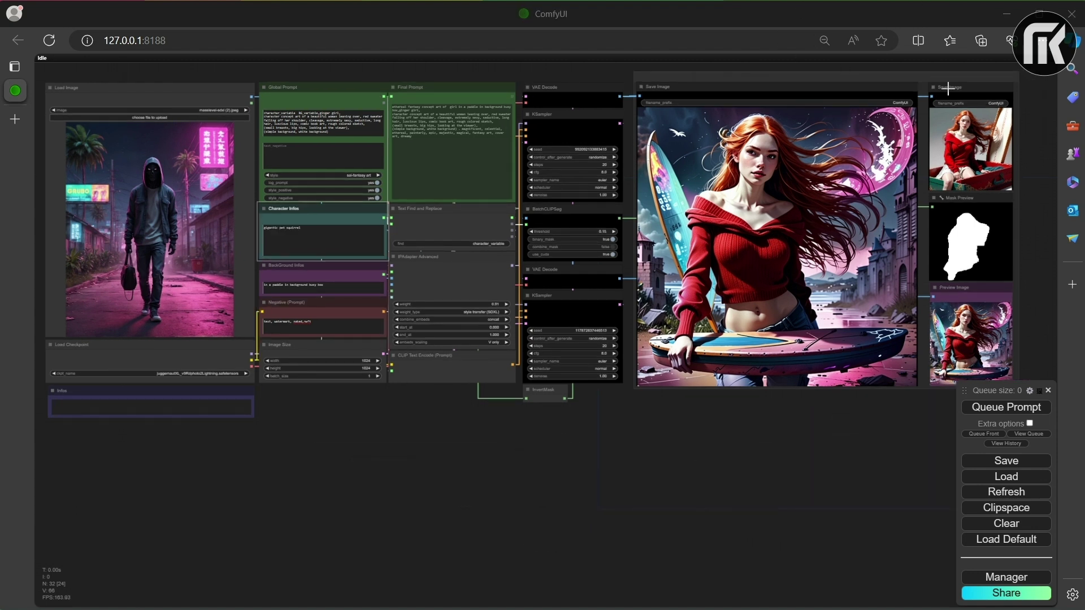
Queue the character workflow twice to generate images from the "gigantic pet squirrel" character text
{"action": "left_click", "coordinate": [1030, 408]}
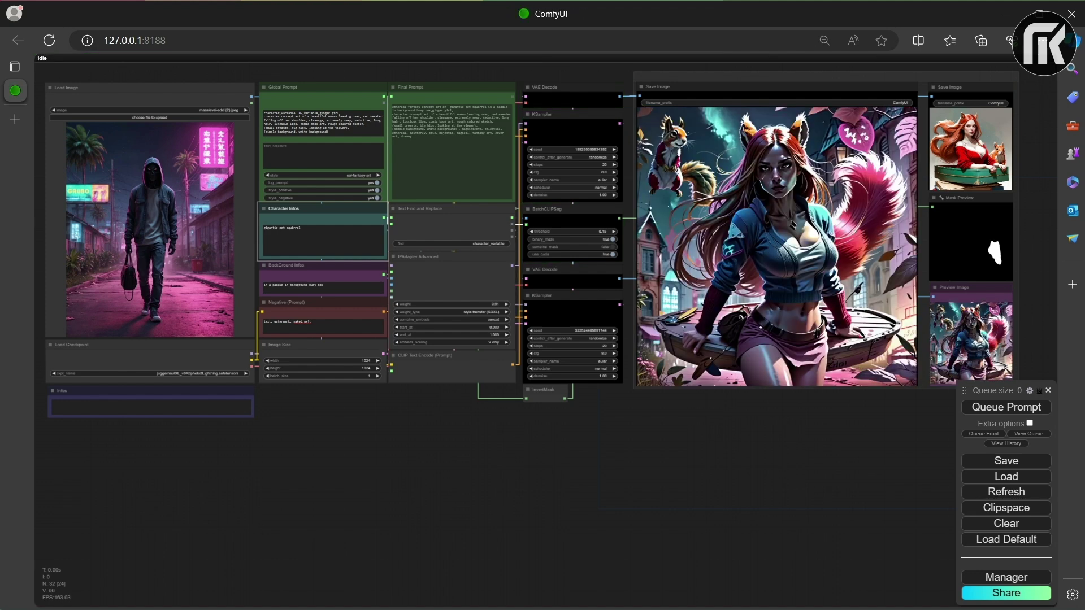
{"action": "key", "text": "ctrl+Return"}
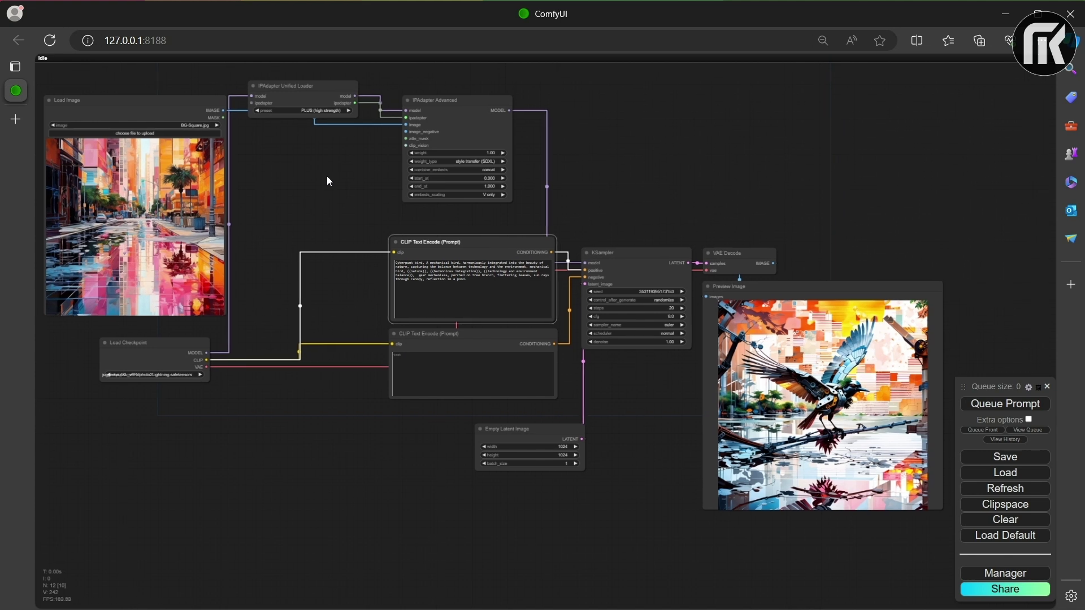
Place IPAdapter Advanced directly below the IPAdapter Unified Loader, and move the Load Checkpoint node under Load Image and widen it
{"action": "left_click_drag", "start_coordinate": [329, 181], "coordinate": [358, 177]}
{"action": "left_click_drag", "start_coordinate": [483, 99], "coordinate": [325, 126]}
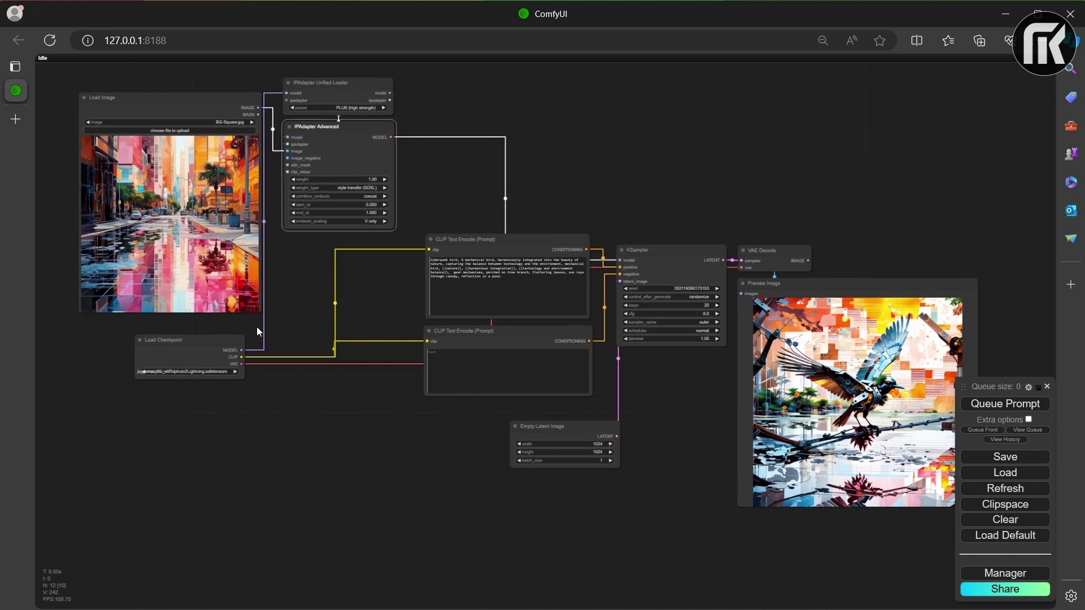
{"action": "left_click_drag", "start_coordinate": [204, 342], "coordinate": [164, 331]}
{"action": "left_click_drag", "start_coordinate": [211, 370], "coordinate": [272, 359]}
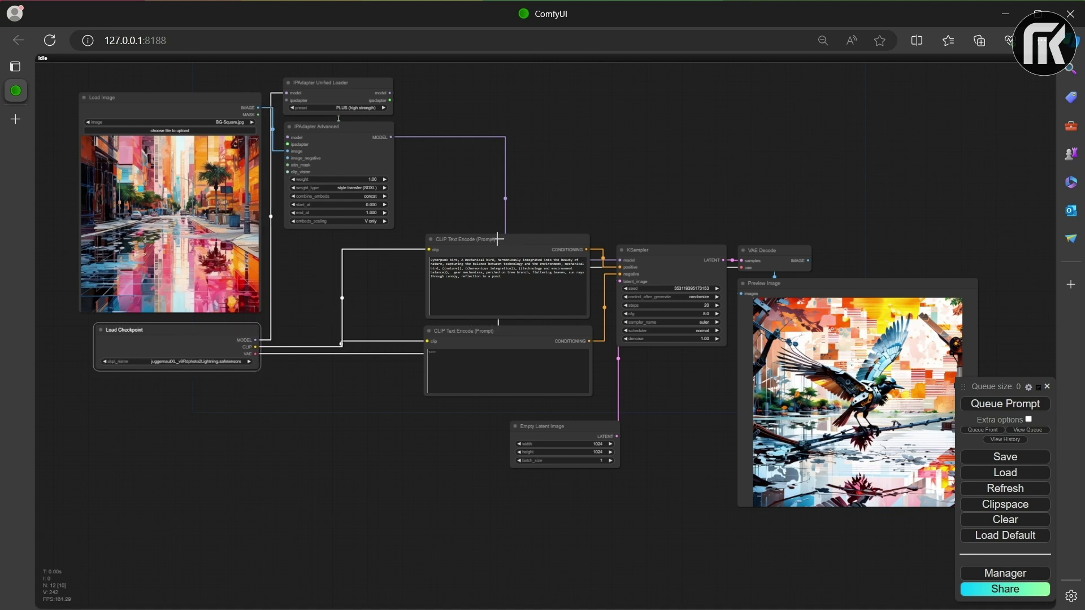
Move both CLIP Text Encode nodes, the KSampler and the Empty Latent Image node closer to the loader nodes
{"action": "left_click_drag", "start_coordinate": [498, 239], "coordinate": [403, 241]}
{"action": "left_click_drag", "start_coordinate": [508, 344], "coordinate": [415, 338]}
{"action": "left_click_drag", "start_coordinate": [667, 251], "coordinate": [578, 283]}
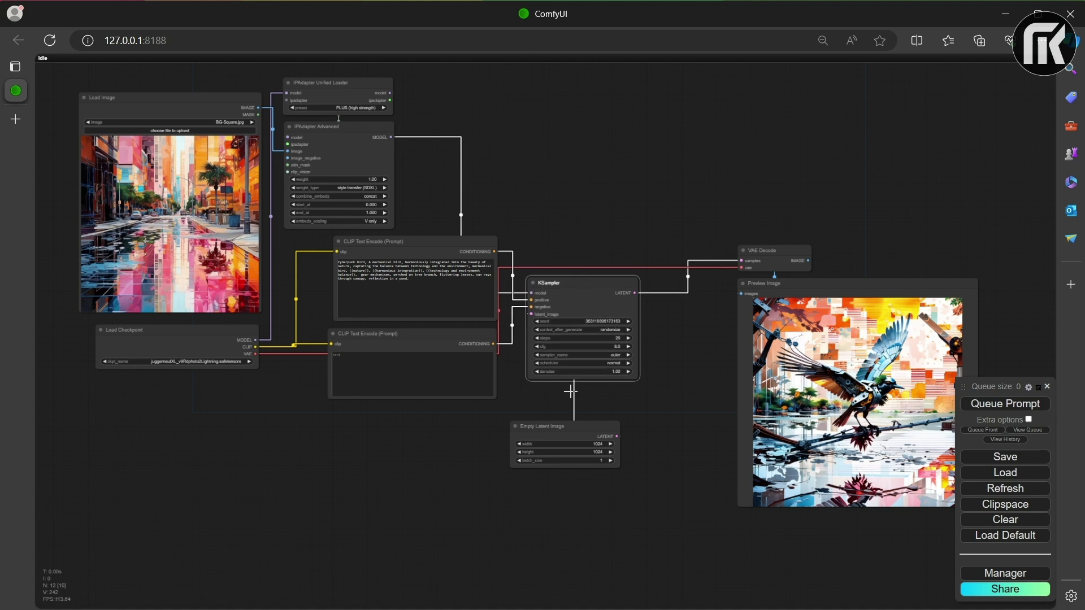
{"action": "left_click_drag", "start_coordinate": [575, 425], "coordinate": [525, 434]}
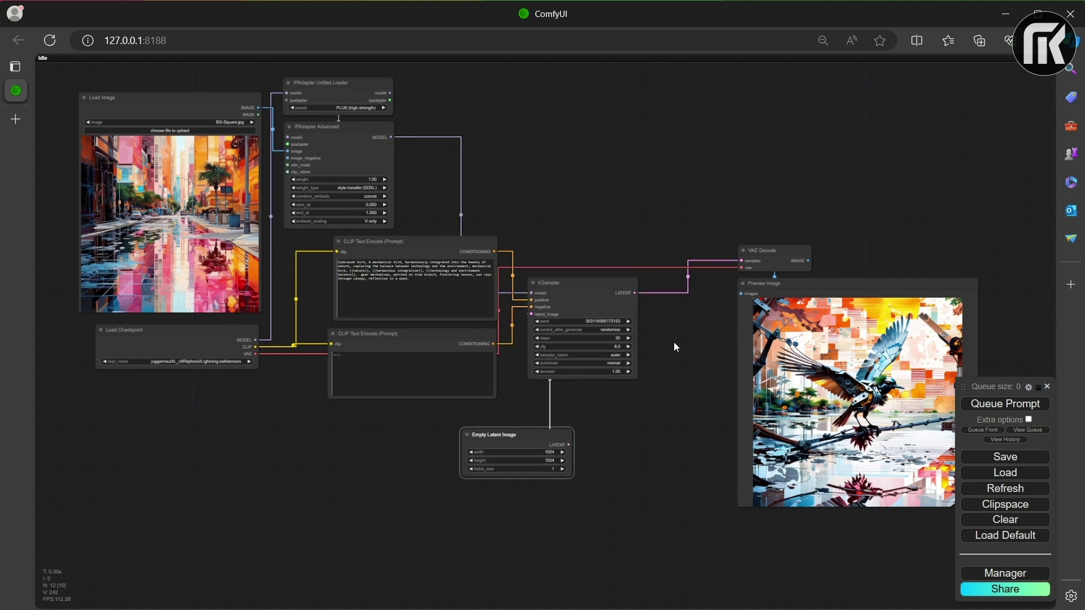
Move the VAE Decode node closer to the KSampler and raise the Preview Image node beside it
{"action": "left_click_drag", "start_coordinate": [782, 250], "coordinate": [699, 255]}
{"action": "left_click_drag", "start_coordinate": [854, 286], "coordinate": [862, 250]}
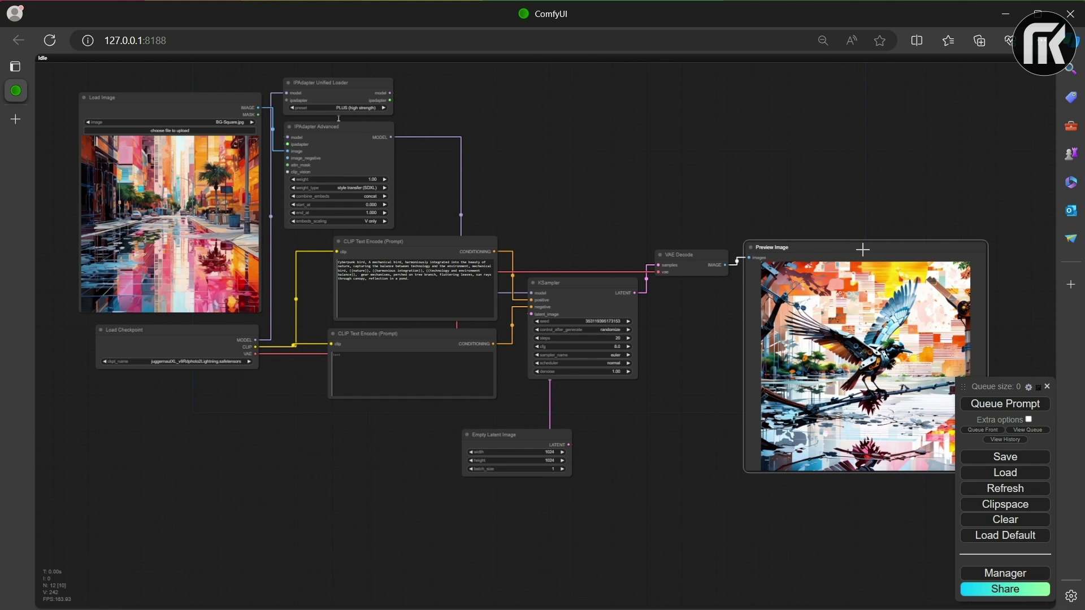
{"action": "scroll", "coordinate": [755, 227], "scroll_direction": "right", "scroll_amount": 3}
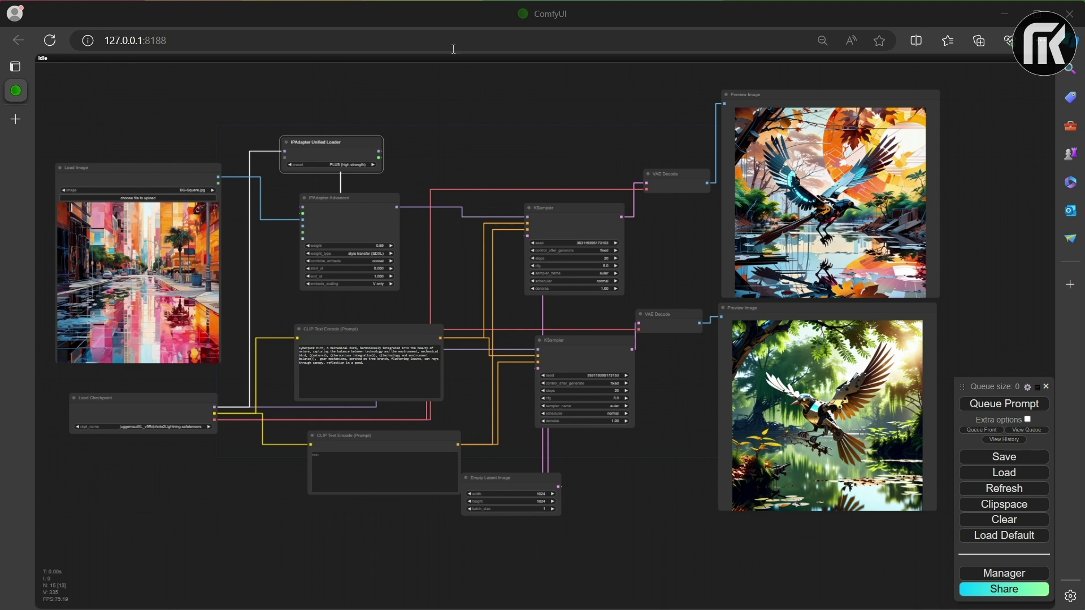
Shift the IPAdapter Unified Loader slightly toward the Load Image node and inspect the settings of both KSampler nodes
{"action": "left_click_drag", "start_coordinate": [362, 149], "coordinate": [344, 148]}
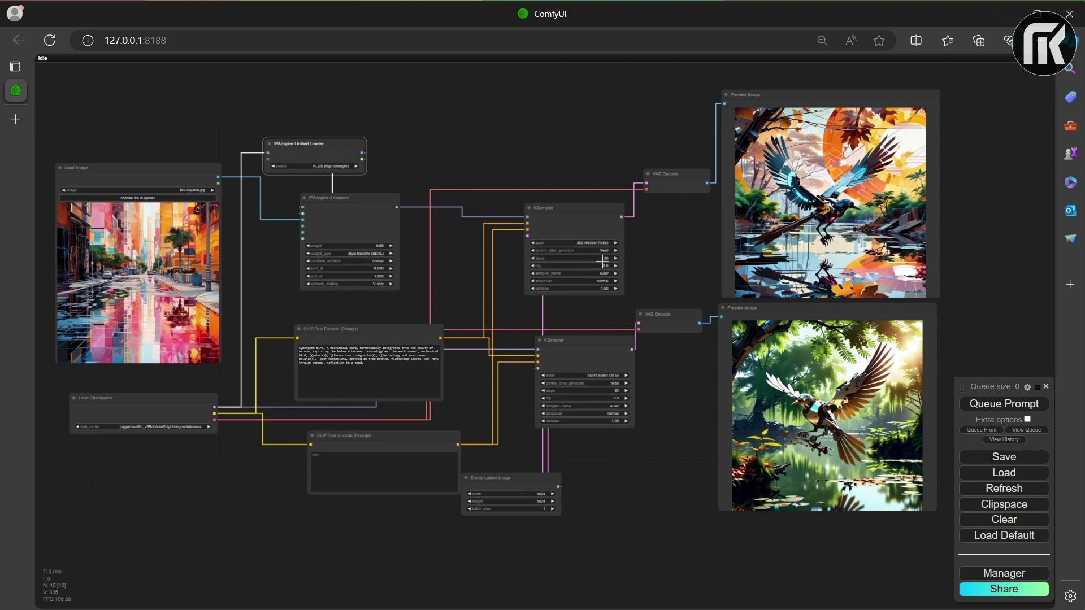
{"action": "scroll", "coordinate": [604, 261], "scroll_direction": "up", "scroll_amount": 5}
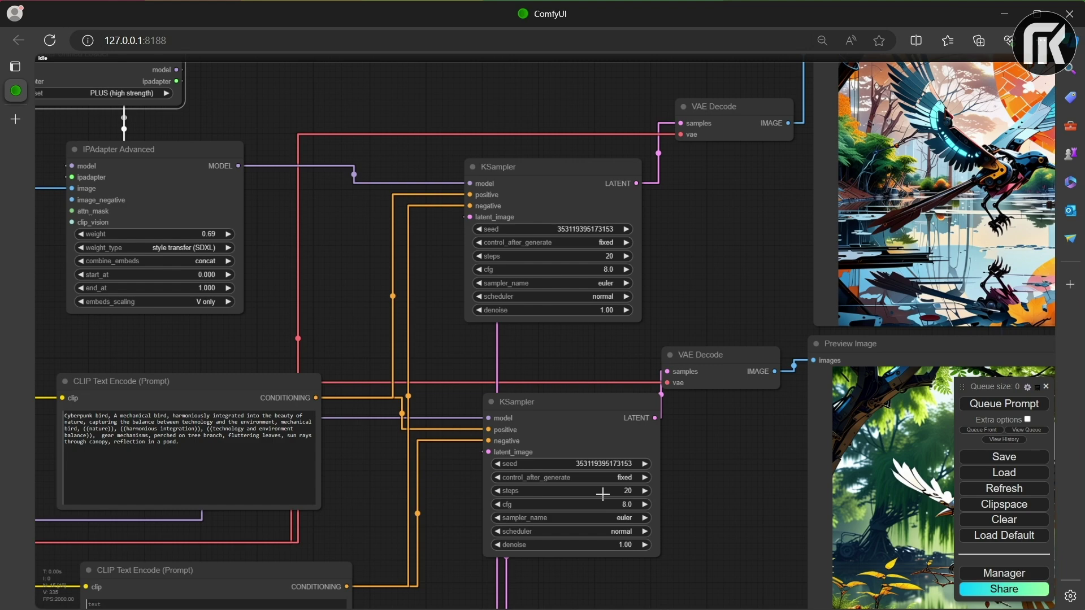
{"action": "scroll", "coordinate": [602, 495], "scroll_direction": "down", "scroll_amount": 5}
{"action": "scroll", "coordinate": [632, 405], "scroll_direction": "up", "scroll_amount": 1}
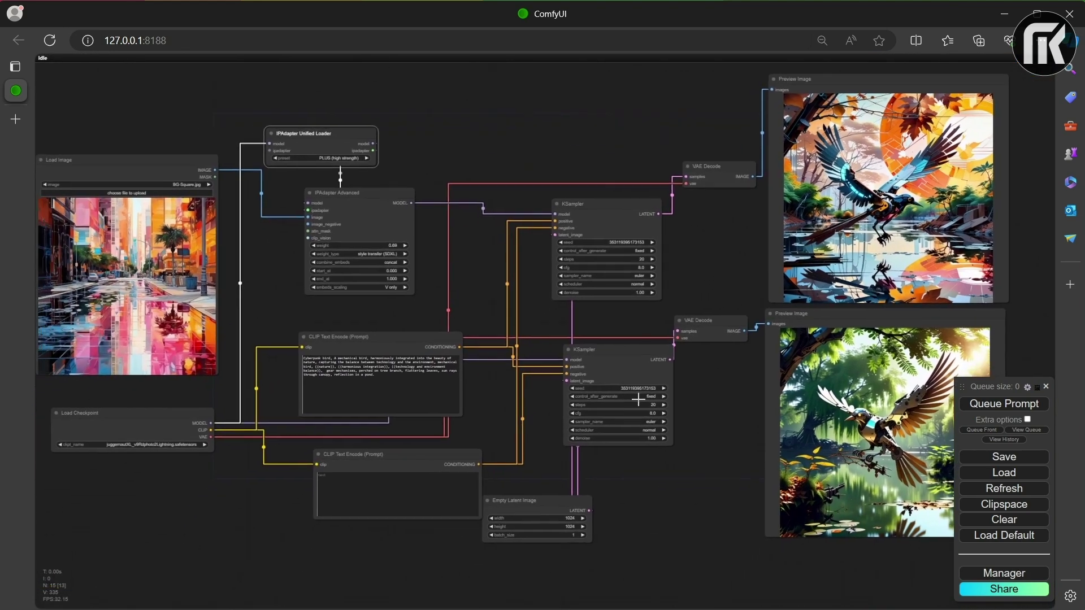
{"action": "left_click_drag", "start_coordinate": [633, 405], "coordinate": [654, 421]}
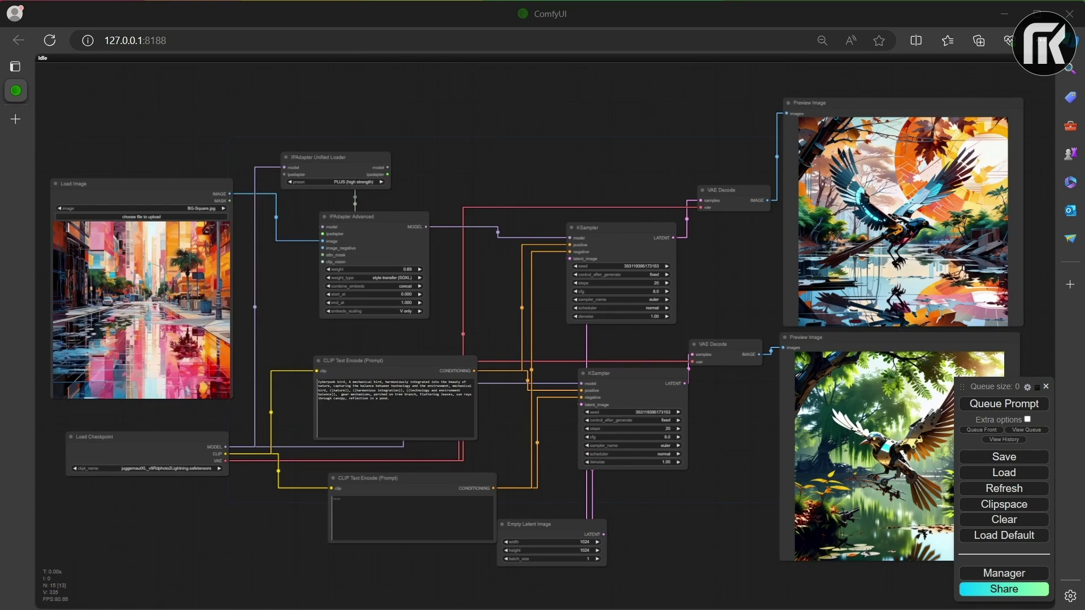
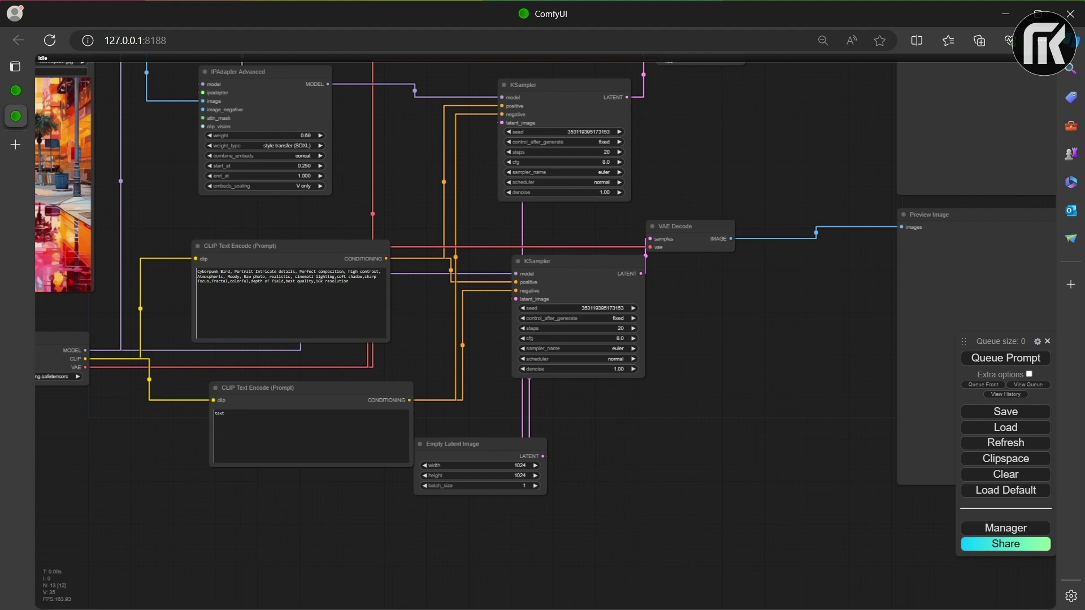
Add a BatchCLIPSeg node and place it below the lower VAE Decode node, beside the second KSampler
{"action": "double_click", "coordinate": [647, 428]}
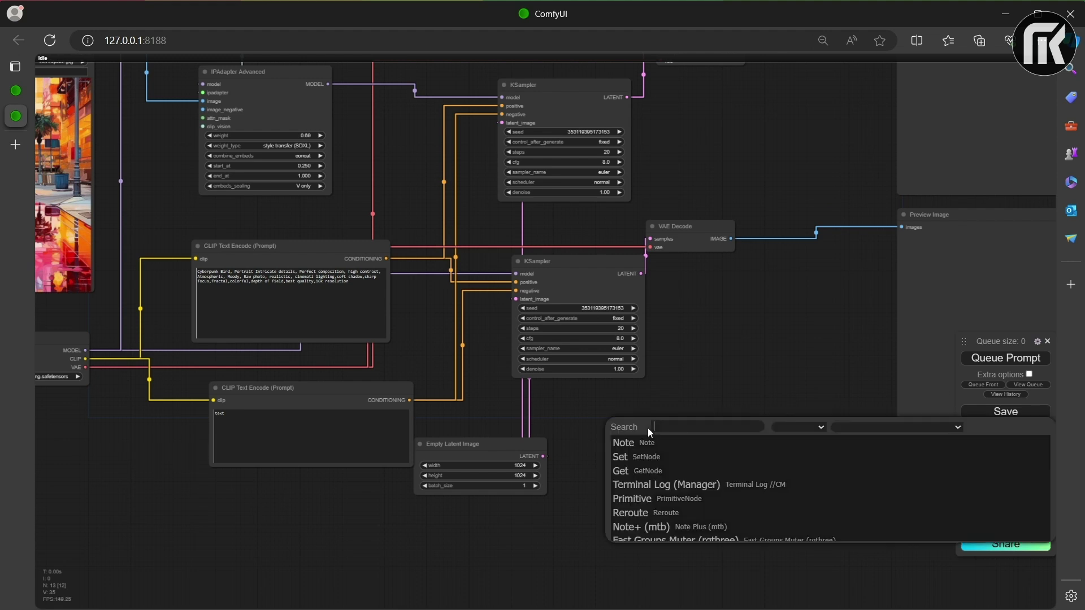
{"action": "type", "text": "batch"}
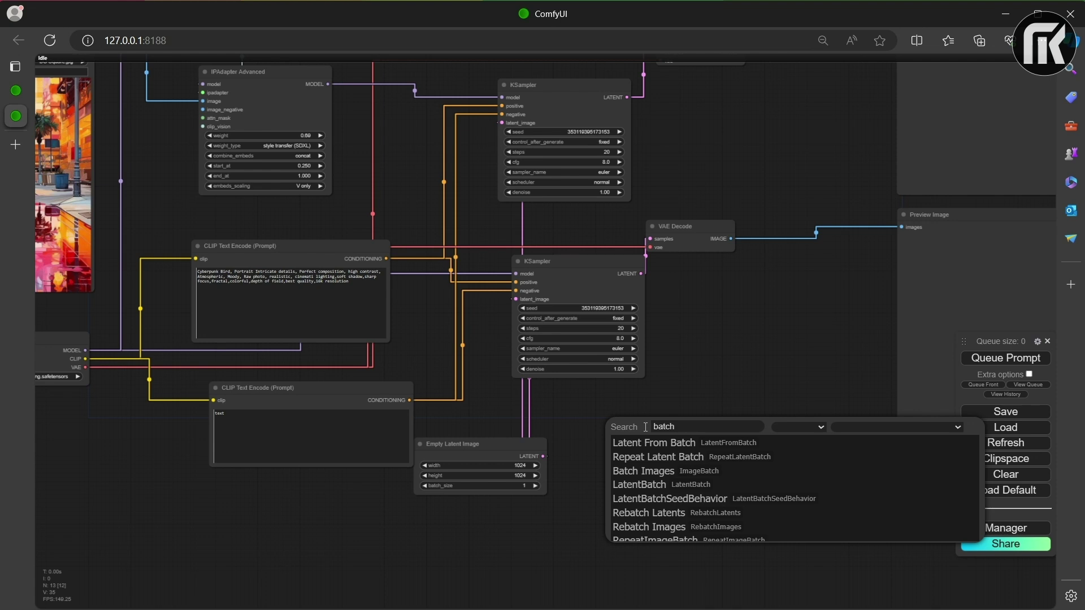
{"action": "type", "text": "clip"}
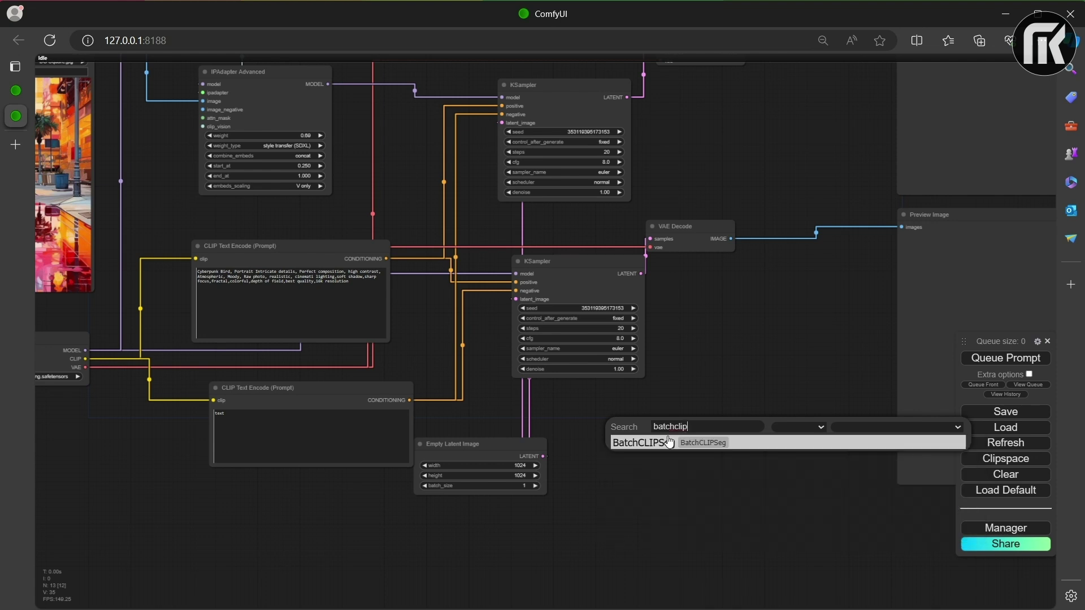
{"action": "left_click", "coordinate": [670, 441]}
{"action": "left_click_drag", "start_coordinate": [727, 407], "coordinate": [763, 352]}
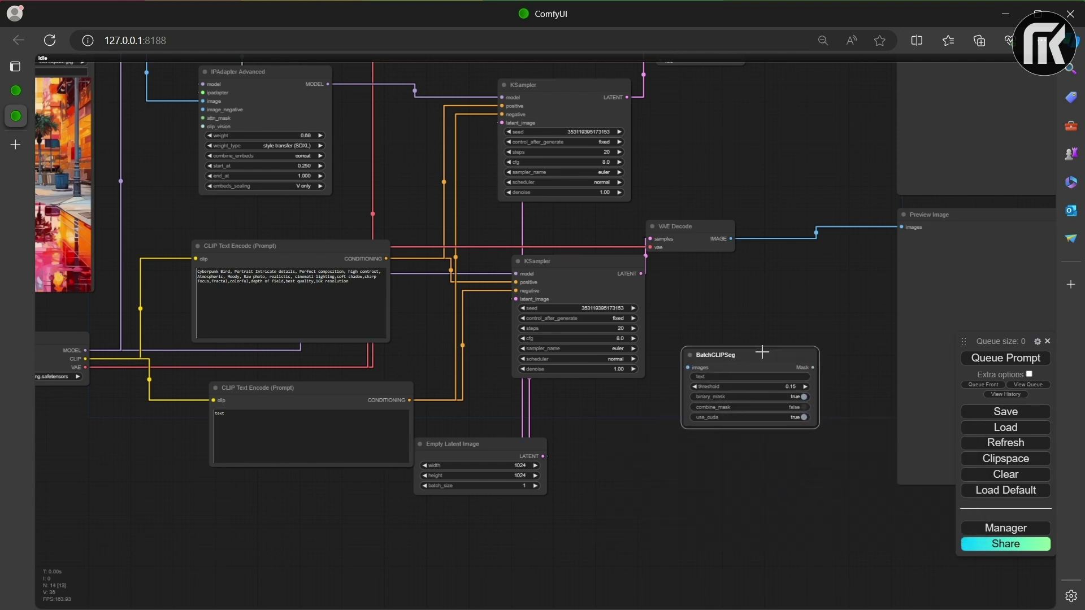
Set the text of the BatchCLIPSeg node to "bird"
{"action": "left_click", "coordinate": [788, 376]}
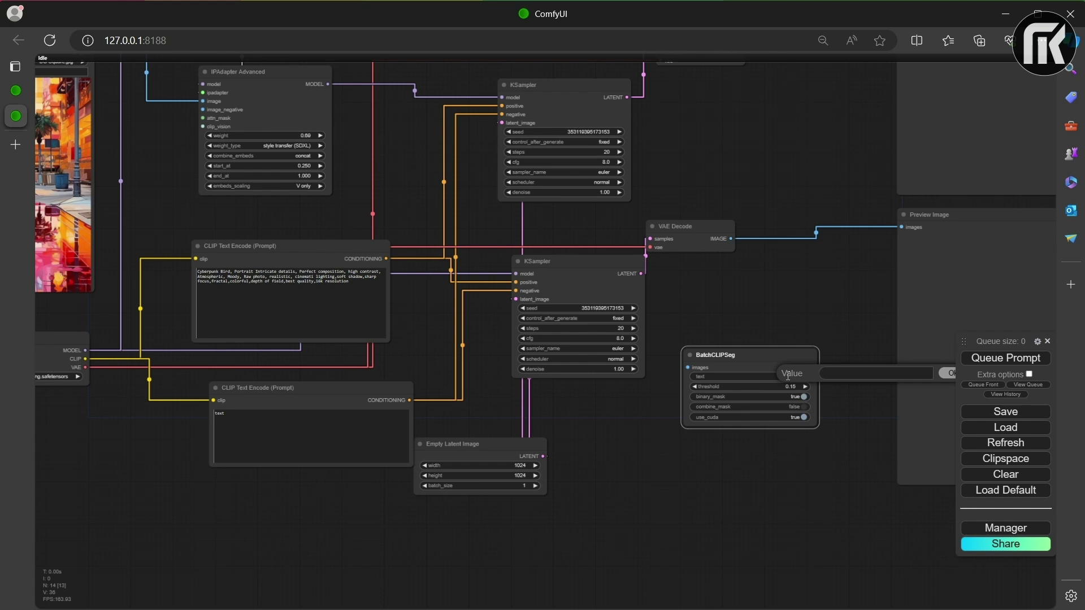
{"action": "type", "text": "bird"}
{"action": "left_click", "coordinate": [950, 373]}
{"action": "left_click", "coordinate": [758, 517]}
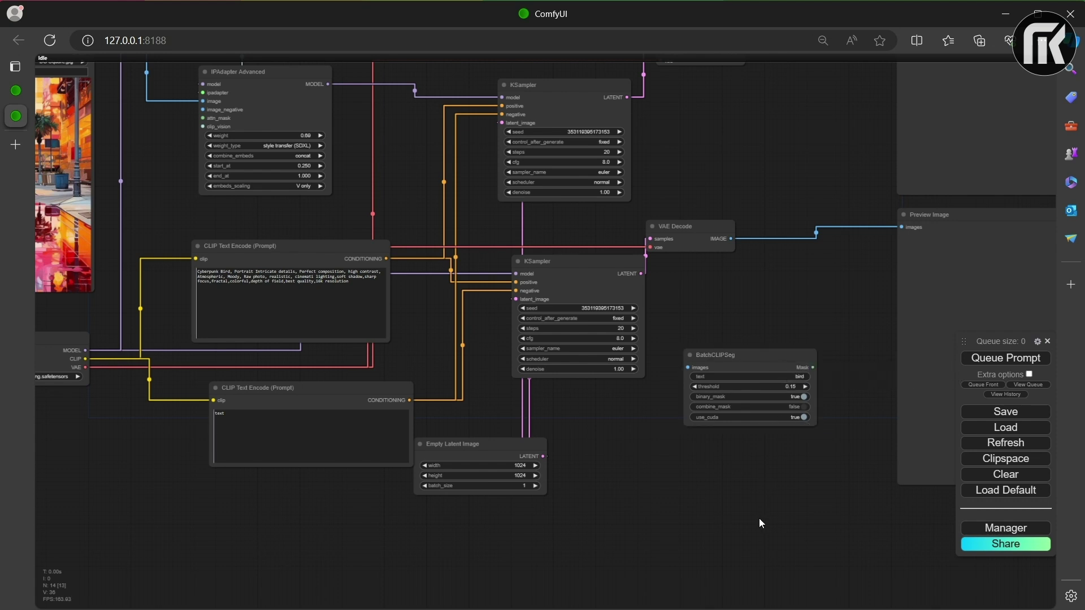
Add a Mask Preview node below BatchCLIPSeg and connect the BatchCLIPSeg Mask output to its mask input
{"action": "double_click", "coordinate": [758, 517]}
{"action": "type", "text": "mas"}
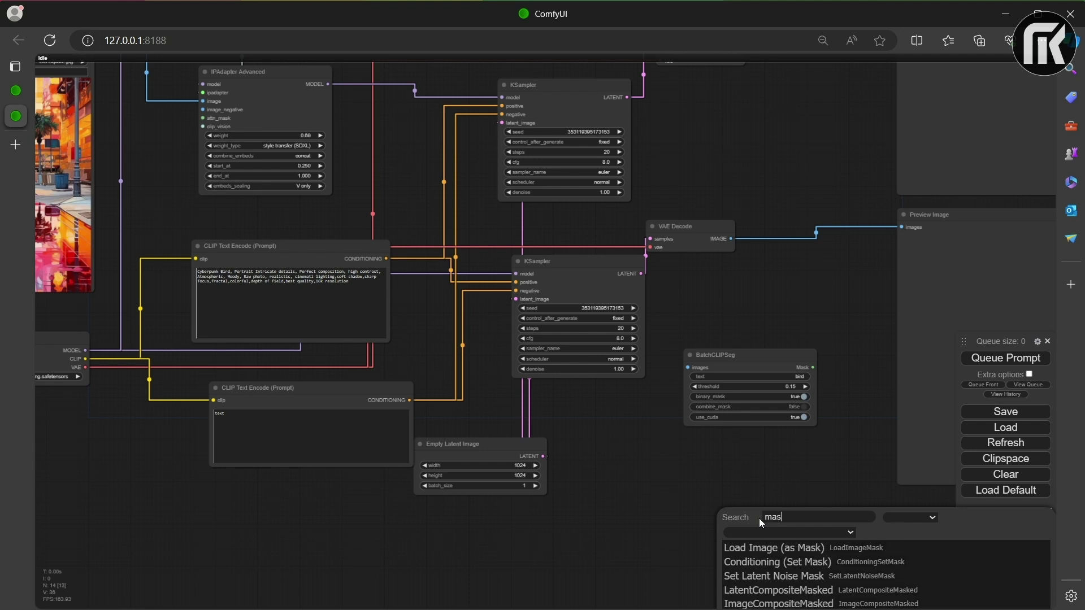
{"action": "type", "text": "kpr"}
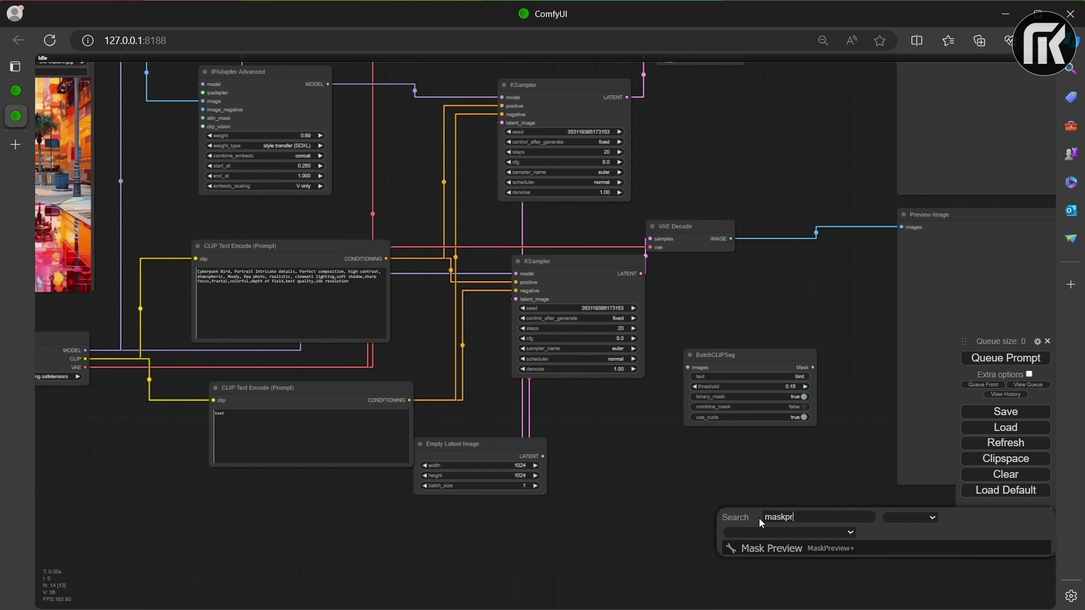
{"action": "left_click", "coordinate": [786, 547]}
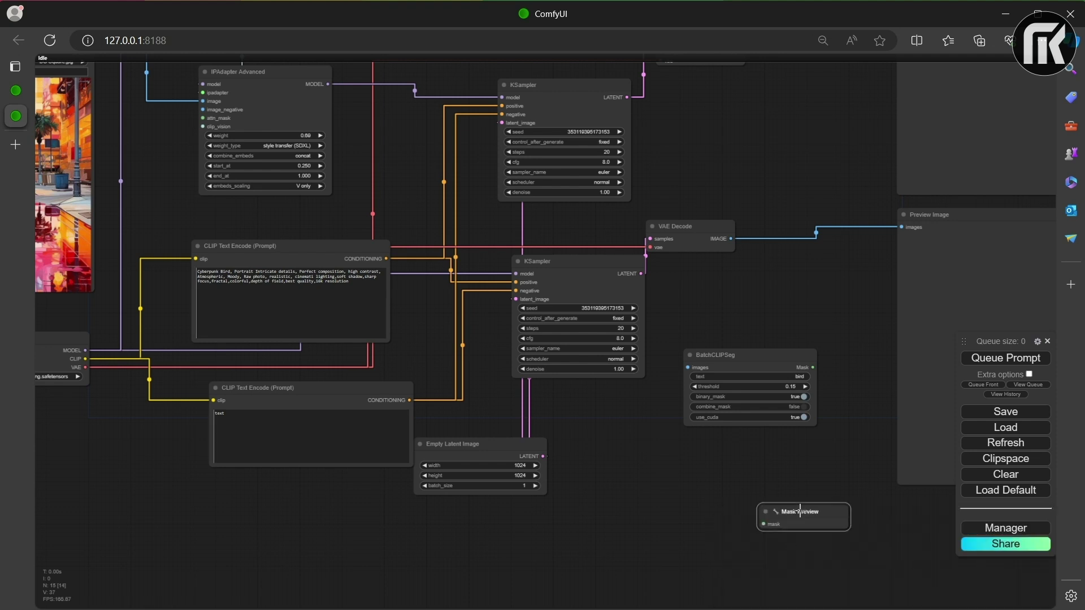
{"action": "left_click_drag", "start_coordinate": [800, 511], "coordinate": [842, 489]}
{"action": "left_click_drag", "start_coordinate": [813, 367], "coordinate": [808, 501]}
{"action": "left_click", "coordinate": [653, 473]}
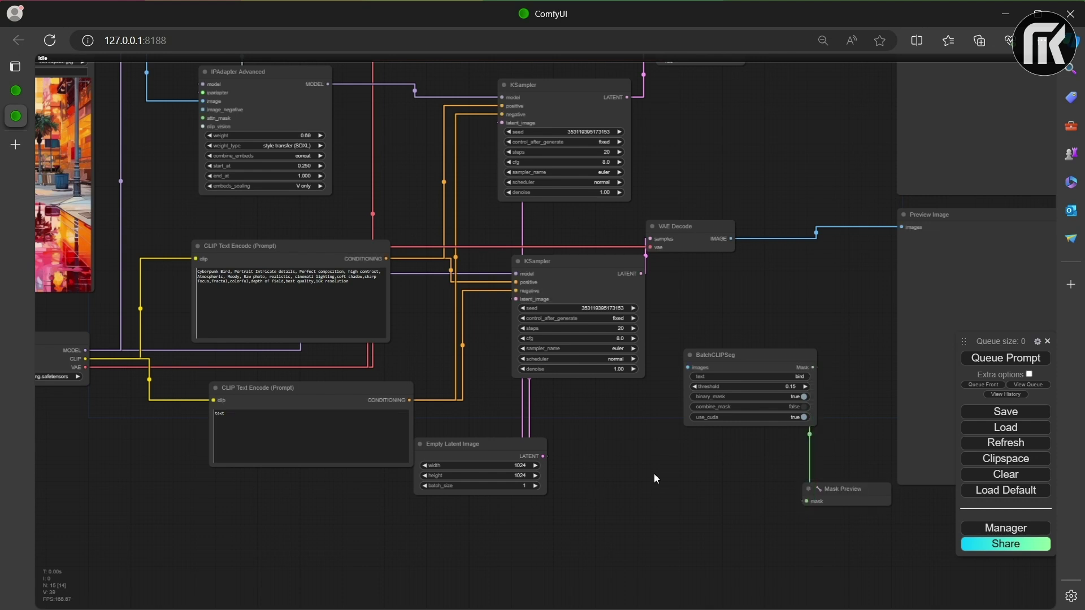
Add an InvertMask node below the BatchCLIPSeg node and place it beside the Empty Latent Image node
{"action": "double_click", "coordinate": [655, 478]}
{"action": "type", "text": "invert"}
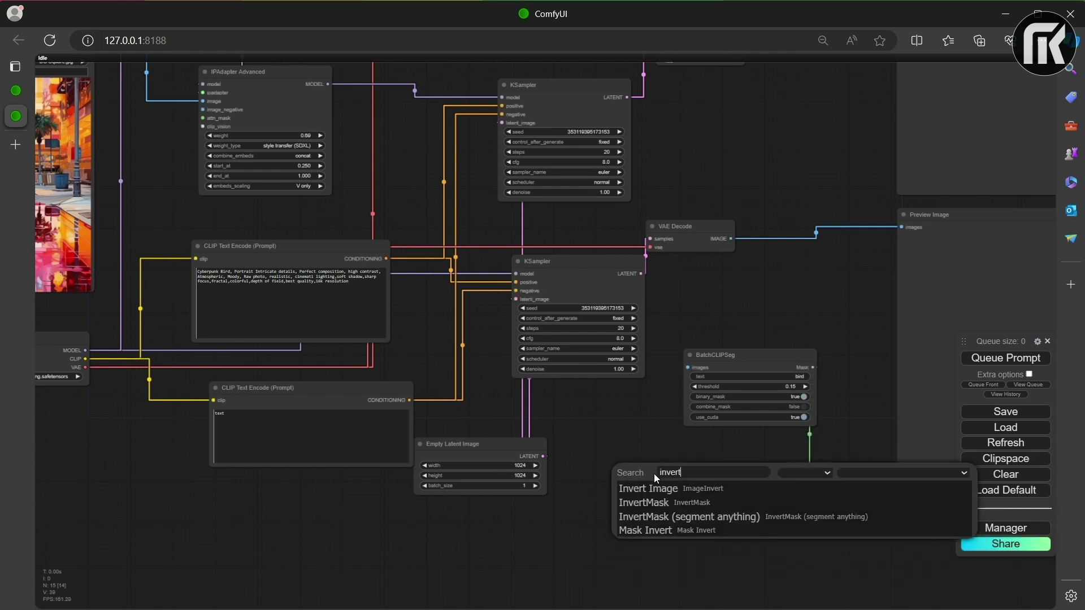
{"action": "left_click", "coordinate": [644, 502]}
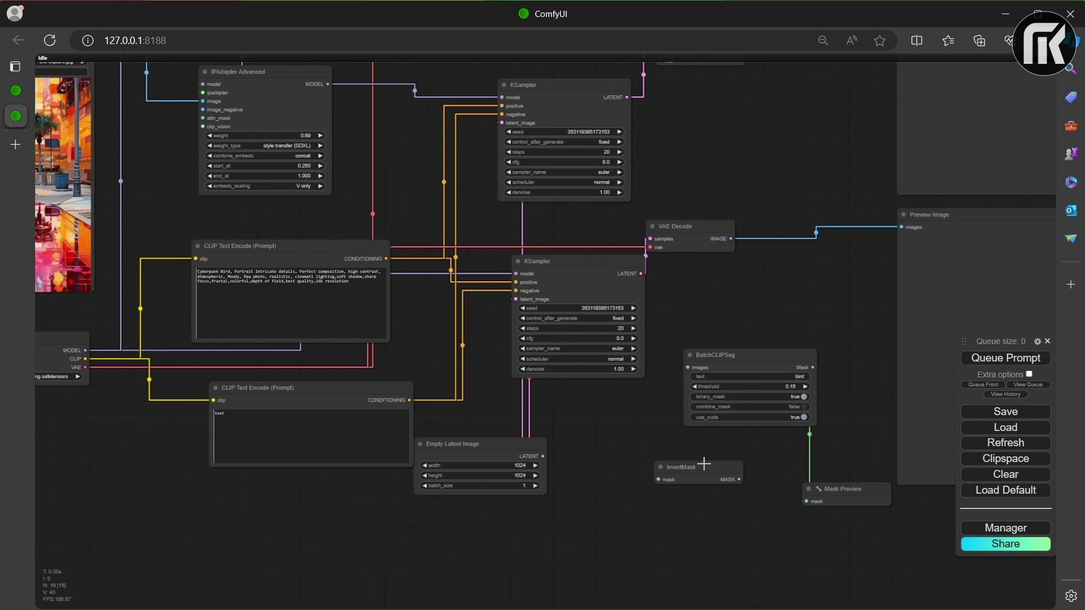
{"action": "left_click_drag", "start_coordinate": [706, 467], "coordinate": [644, 468]}
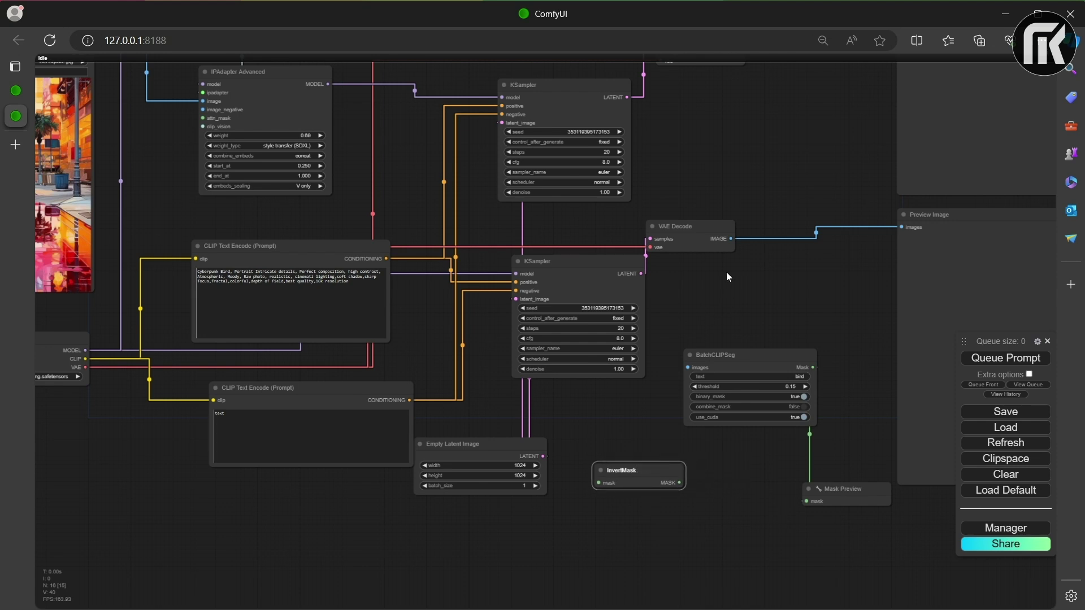
Connect the lower VAE Decode image to BatchCLIPSeg and route its mask through InvertMask into the IPAdapter Advanced attn_mask input
{"action": "left_click_drag", "start_coordinate": [733, 237], "coordinate": [686, 368]}
{"action": "left_click_drag", "start_coordinate": [812, 367], "coordinate": [204, 118]}
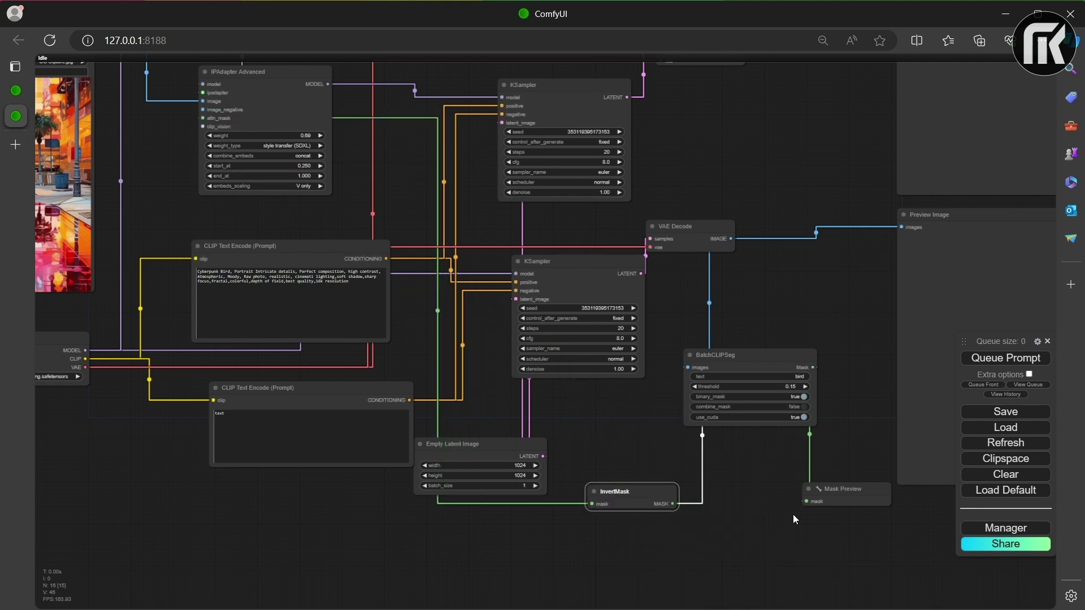
Reposition the InvertMask node beneath BatchCLIPSeg and move the Mask Preview node below the lower Preview Image node
{"action": "scroll", "coordinate": [706, 523], "scroll_direction": "down", "scroll_amount": 1}
{"action": "left_click_drag", "start_coordinate": [650, 491], "coordinate": [683, 484]}
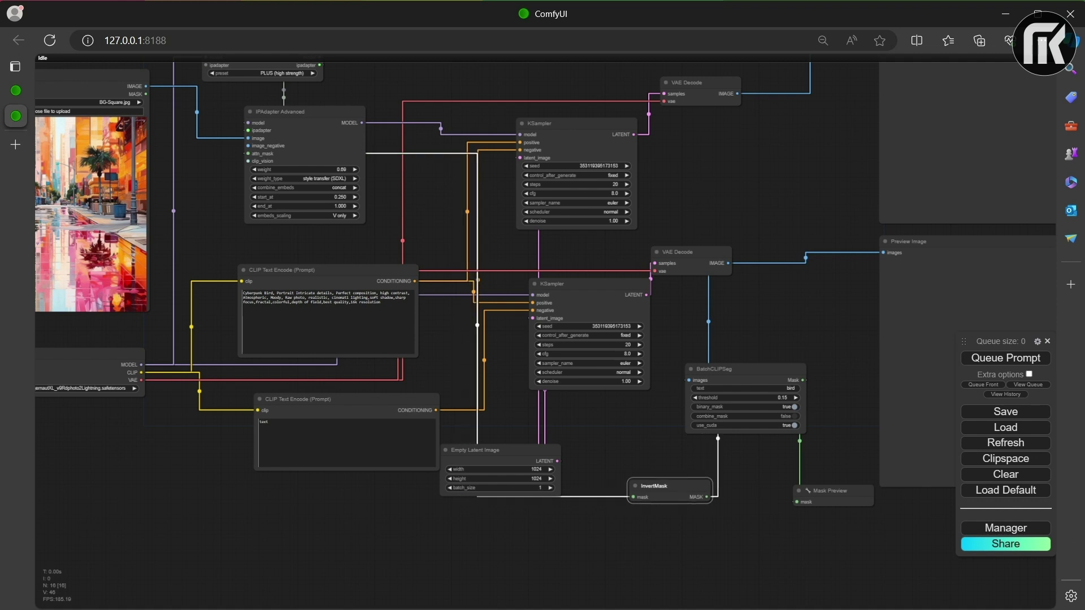
{"action": "scroll", "coordinate": [815, 381], "scroll_direction": "down", "scroll_amount": 3}
{"action": "left_click_drag", "start_coordinate": [809, 350], "coordinate": [645, 330]}
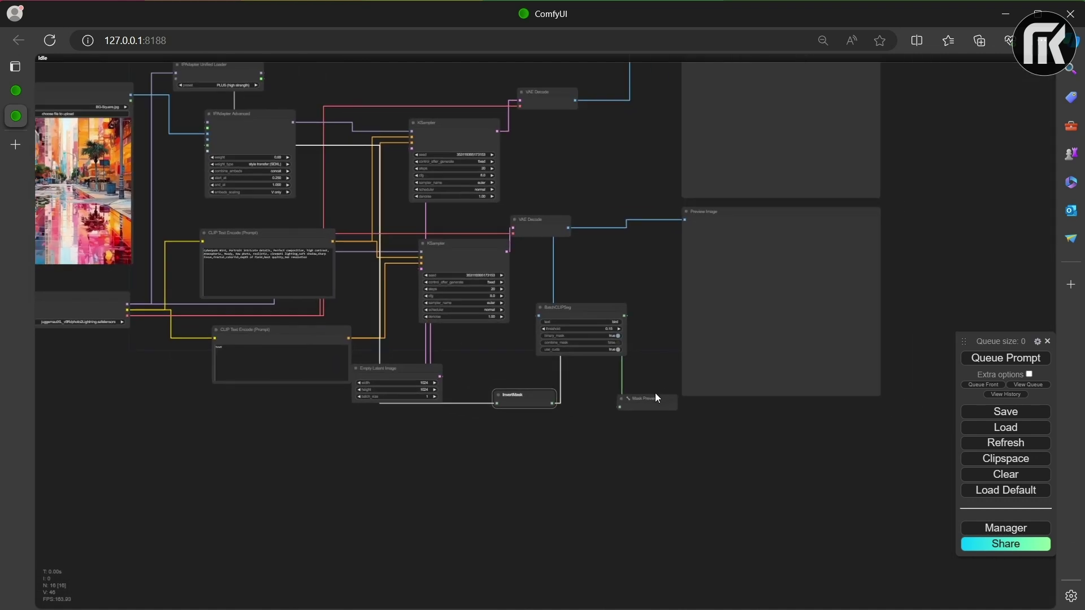
{"action": "left_click_drag", "start_coordinate": [657, 398], "coordinate": [734, 411]}
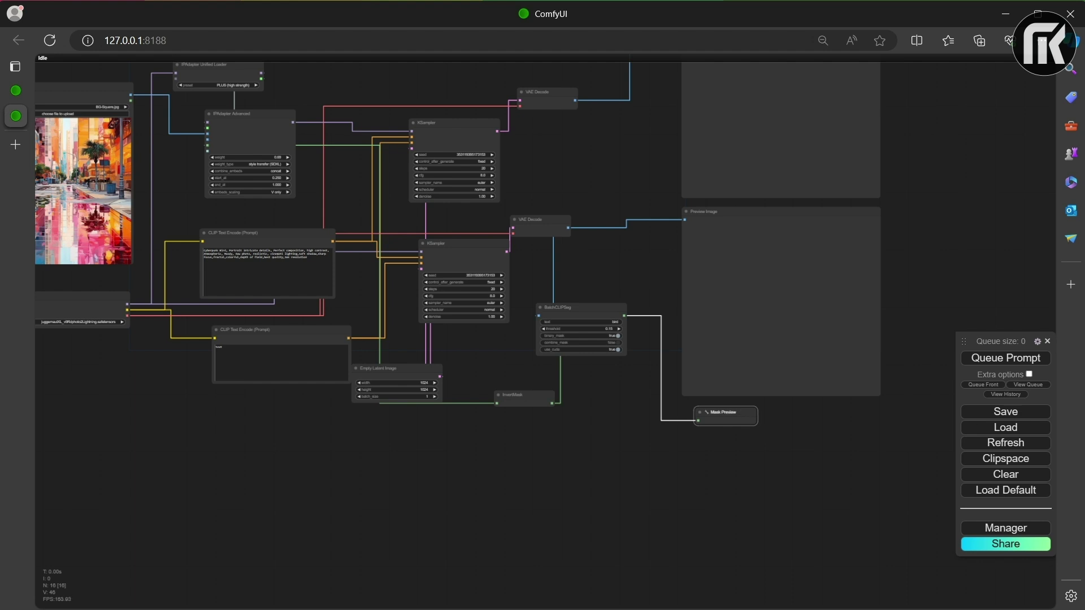
Run the workflow to generate both bird images and the mask preview, and shift InvertMask slightly toward Empty Latent Image
{"action": "left_click", "coordinate": [1012, 358]}
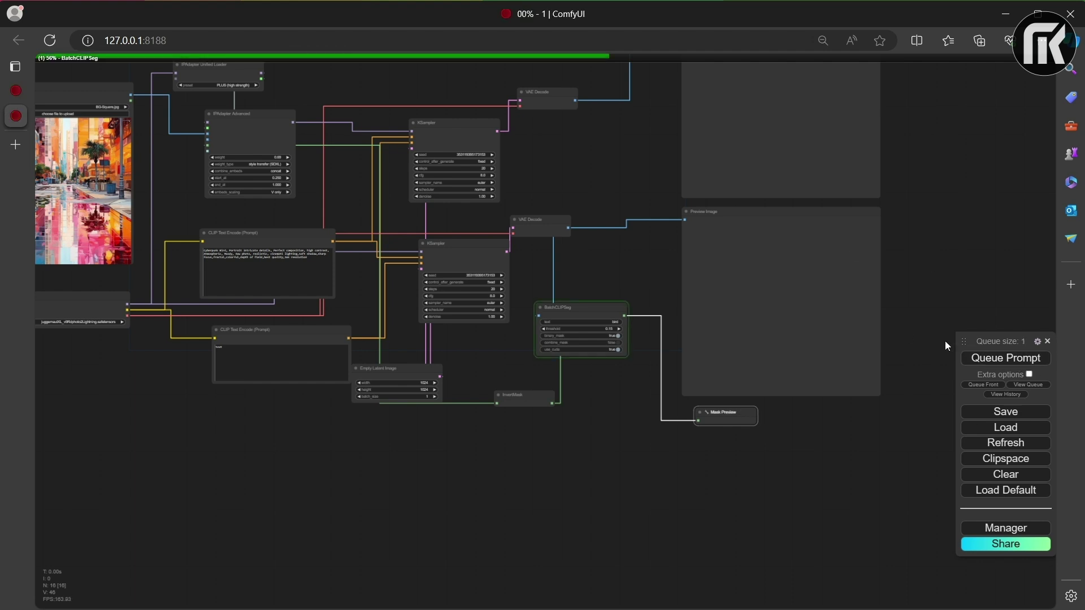
{"action": "left_click_drag", "start_coordinate": [921, 325], "coordinate": [927, 409]}
{"action": "scroll", "coordinate": [926, 408], "scroll_direction": "down", "scroll_amount": 1}
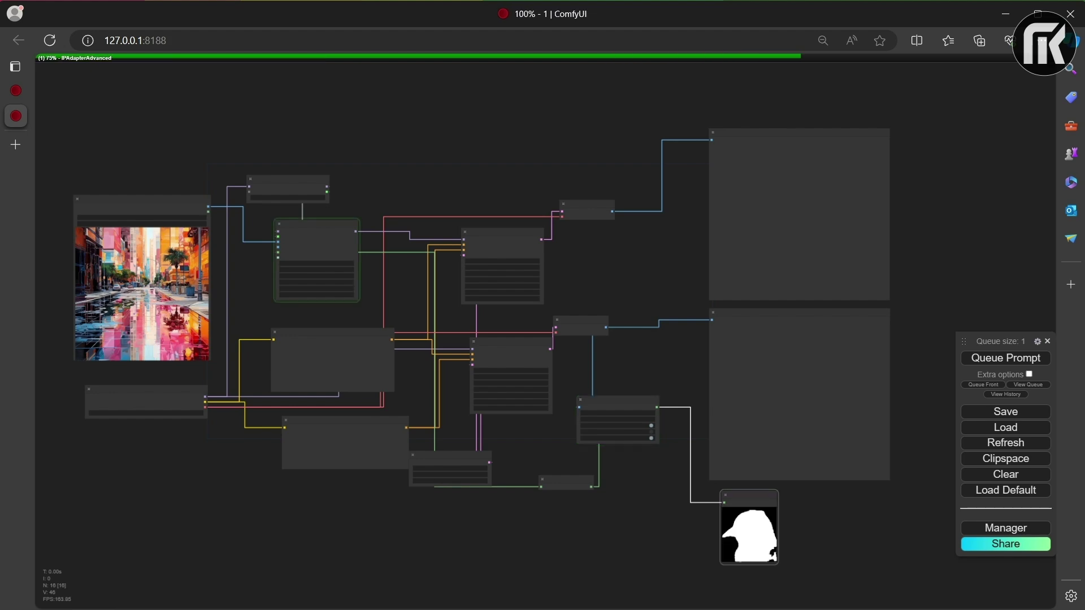
{"action": "scroll", "coordinate": [189, 417], "scroll_direction": "up", "scroll_amount": 2}
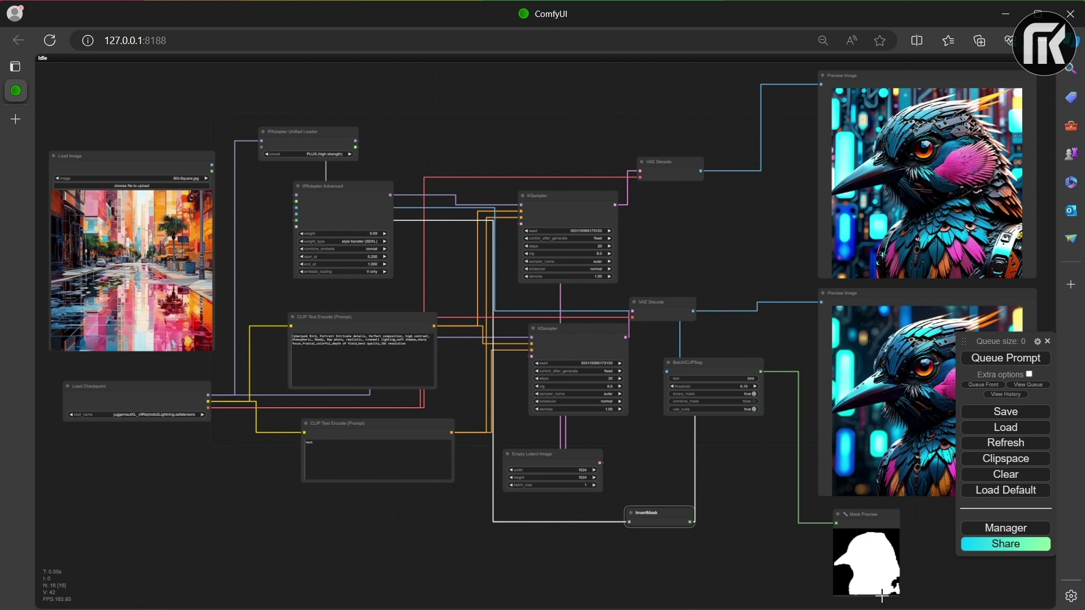
{"action": "left_click_drag", "start_coordinate": [679, 512], "coordinate": [649, 511]}
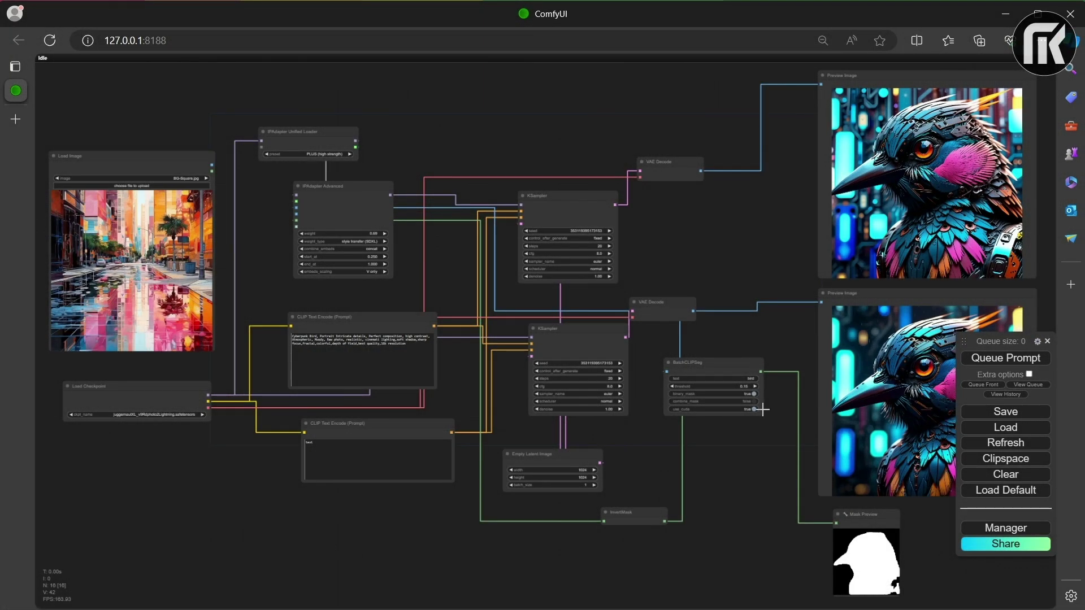
Set the text of the BatchCLIPSeg node to "dog"
{"action": "scroll", "coordinate": [762, 407], "scroll_direction": "up", "scroll_amount": 7}
{"action": "left_click", "coordinate": [726, 352]}
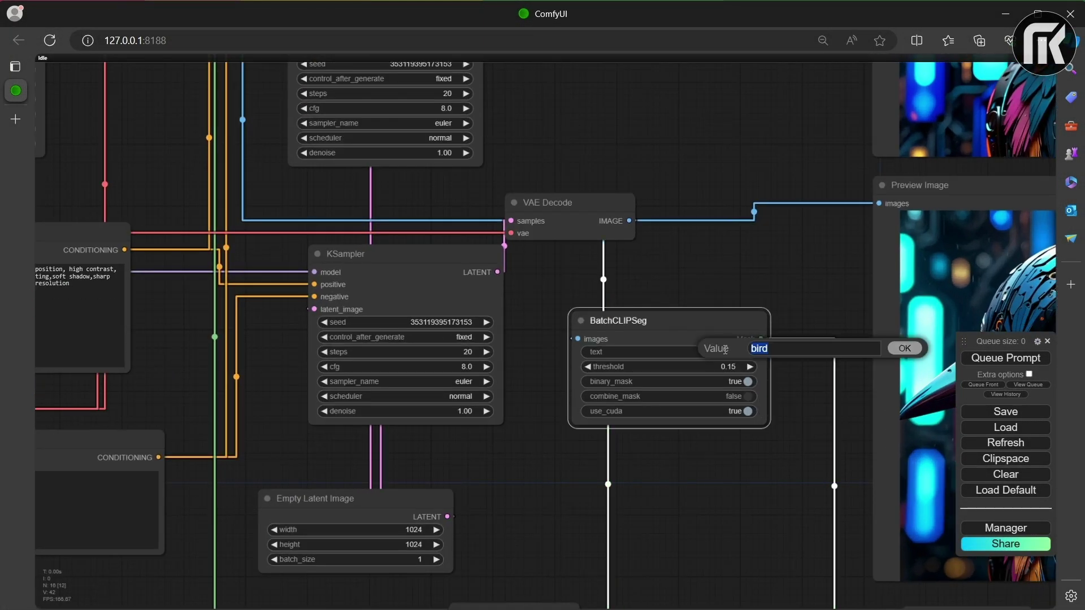
{"action": "type", "text": "dog"}
{"action": "left_click", "coordinate": [904, 348]}
{"action": "scroll", "coordinate": [217, 239], "scroll_direction": "down", "scroll_amount": 5}
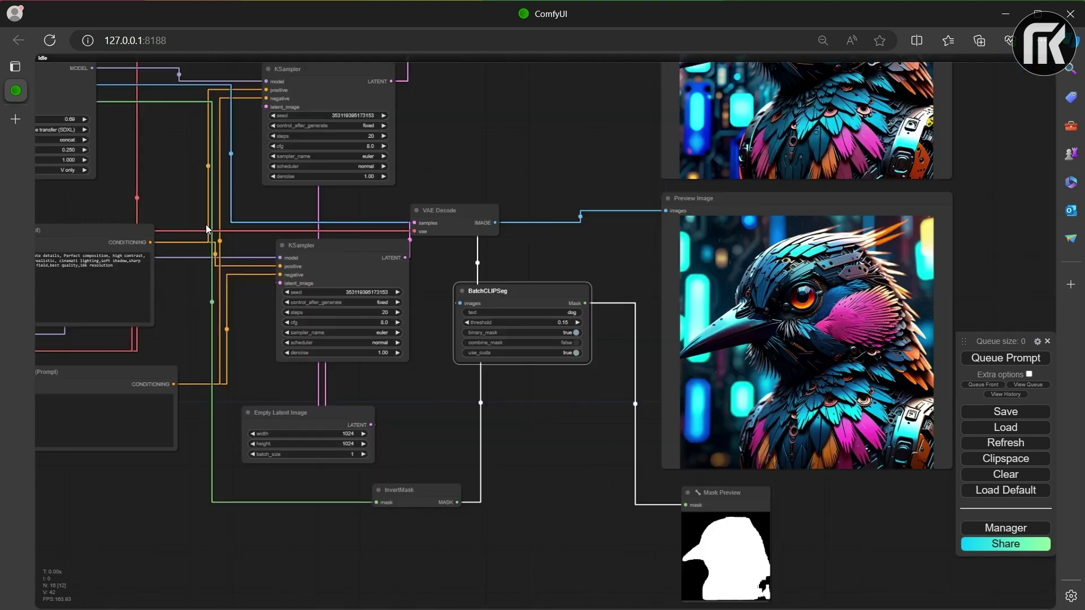
Replace the word "Bird" with "dog" in the positive CLIP Text Encode prompt
{"action": "scroll", "coordinate": [472, 239], "scroll_direction": "up", "scroll_amount": 3}
{"action": "scroll", "coordinate": [471, 239], "scroll_direction": "up", "scroll_amount": 8}
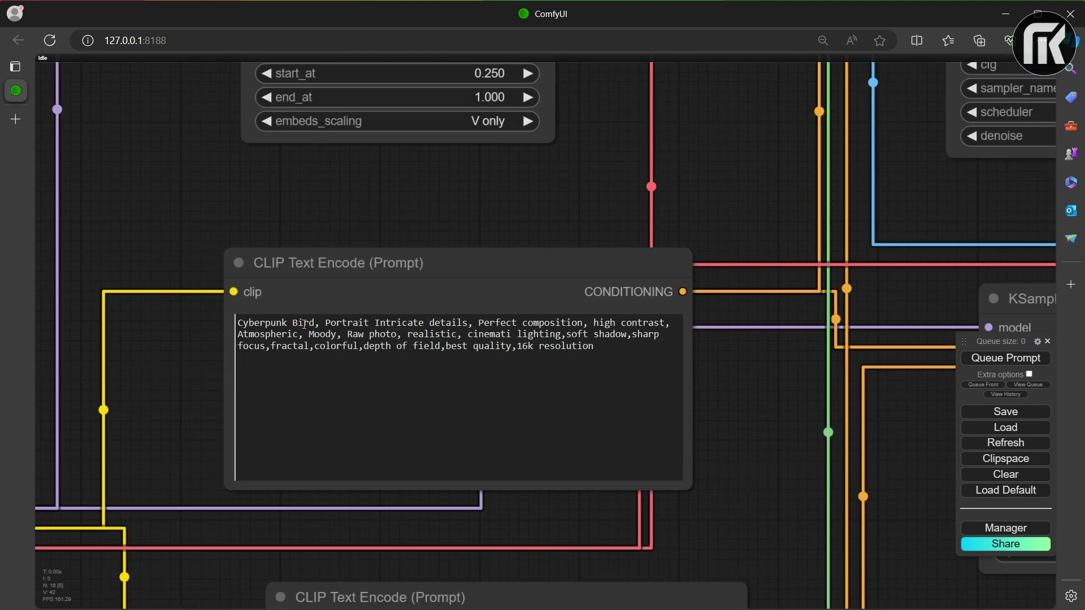
{"action": "left_click", "coordinate": [303, 325]}
{"action": "double_click", "coordinate": [304, 325]}
{"action": "type", "text": "dog"}
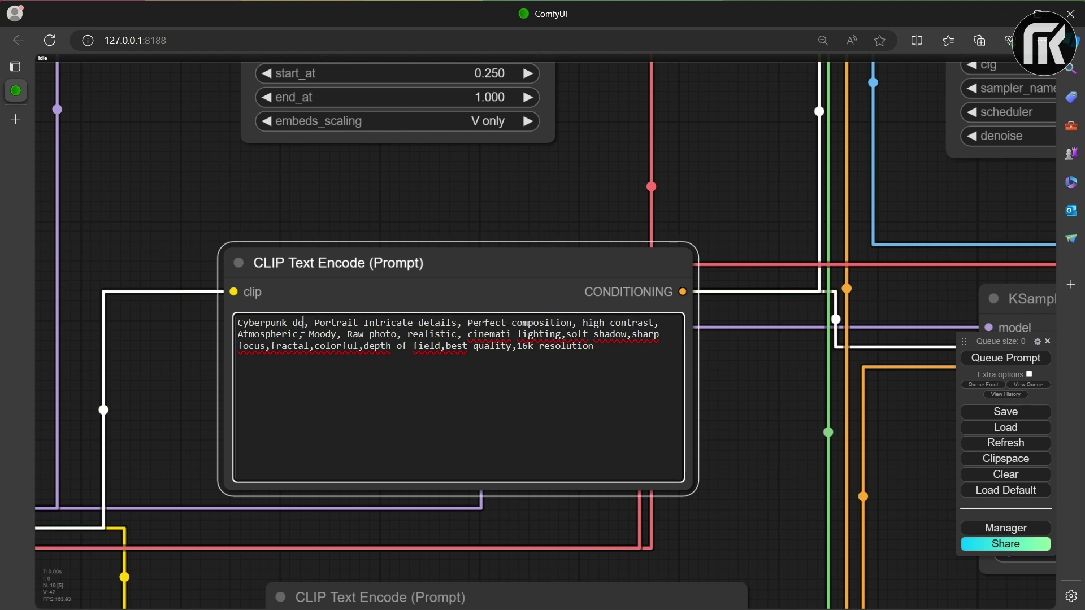
Run the workflow with the dog prompt to regenerate both images and the mask preview
{"action": "scroll", "coordinate": [826, 317], "scroll_direction": "down", "scroll_amount": 6}
{"action": "scroll", "coordinate": [826, 317], "scroll_direction": "down", "scroll_amount": 10}
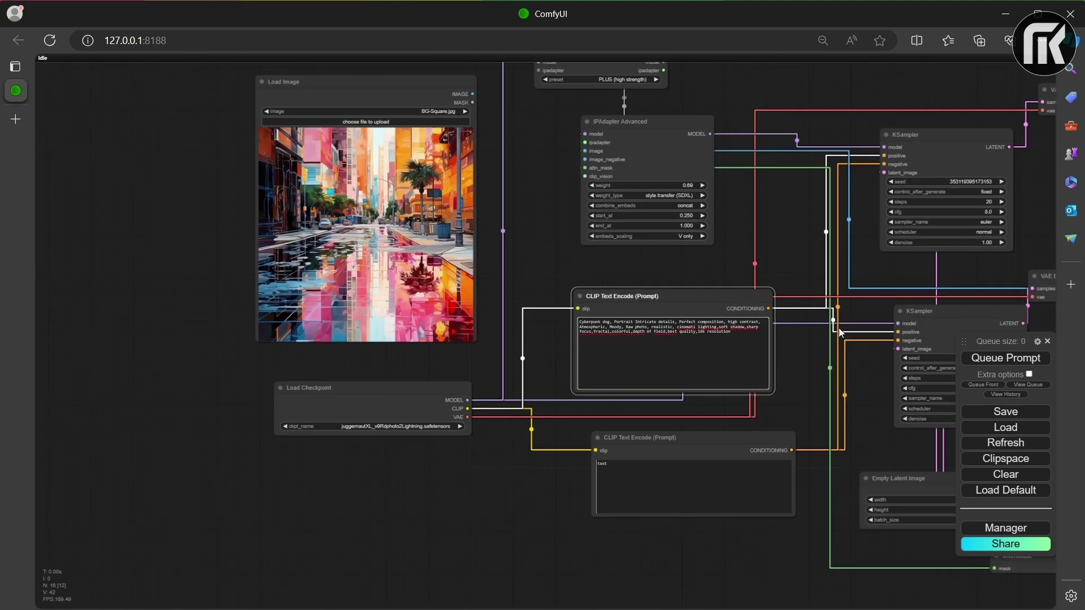
{"action": "scroll", "coordinate": [562, 303], "scroll_direction": "up", "scroll_amount": 3}
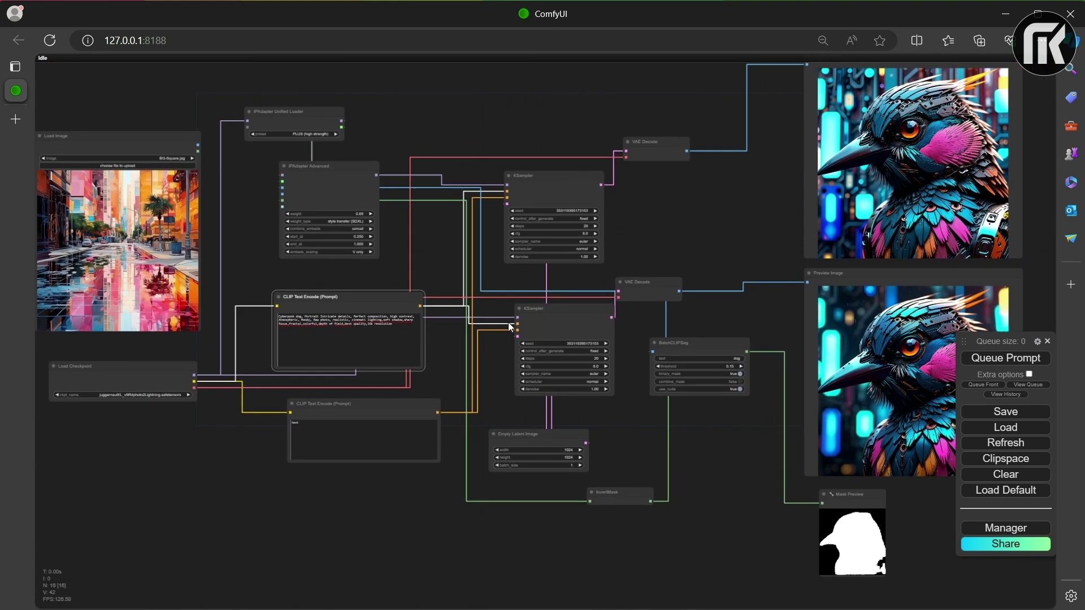
{"action": "left_click", "coordinate": [1025, 361]}
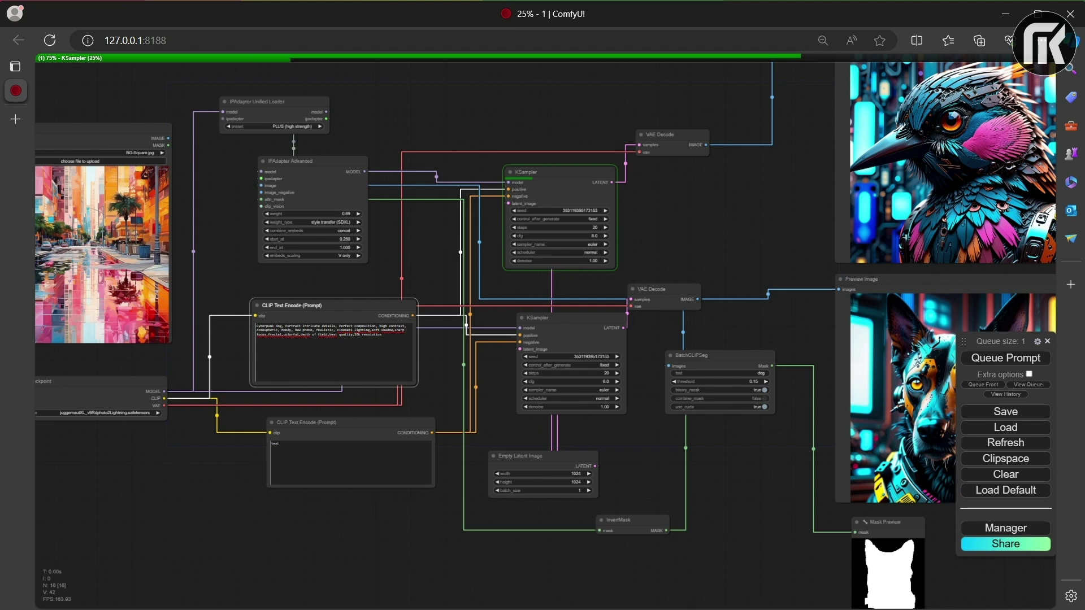
{"action": "scroll", "coordinate": [542, 328], "scroll_direction": "down", "scroll_amount": 1}
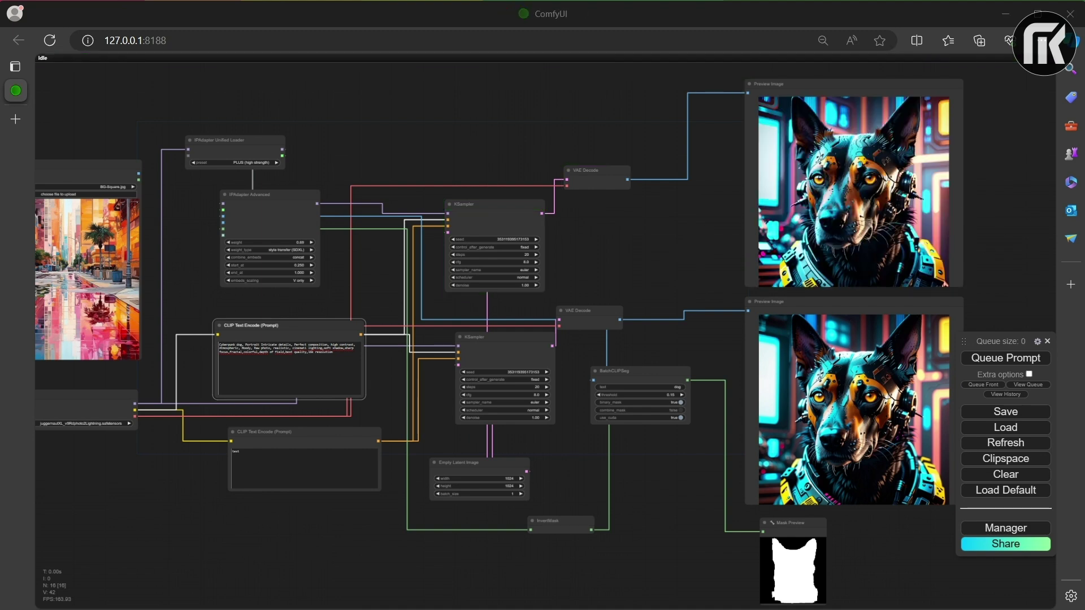
Add a Text Find and Replace node in the empty area below the Load Checkpoint node
{"action": "key", "text": "ctrl+0"}
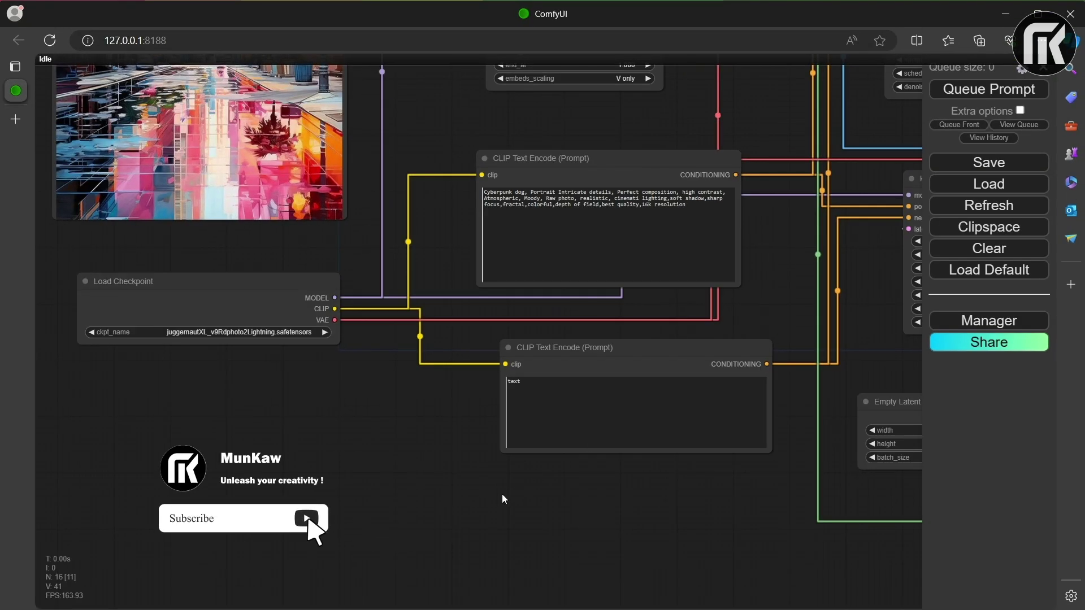
{"action": "left_click_drag", "start_coordinate": [505, 500], "coordinate": [646, 358]}
{"action": "scroll", "coordinate": [647, 358], "scroll_direction": "up", "scroll_amount": 1}
{"action": "double_click", "coordinate": [472, 405]}
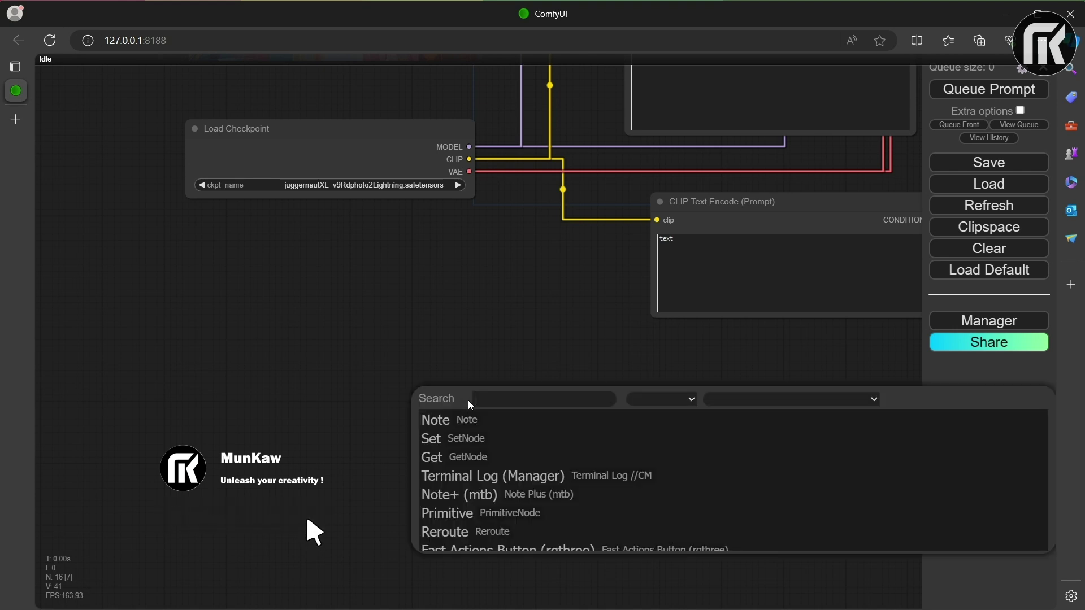
{"action": "type", "text": "text f"}
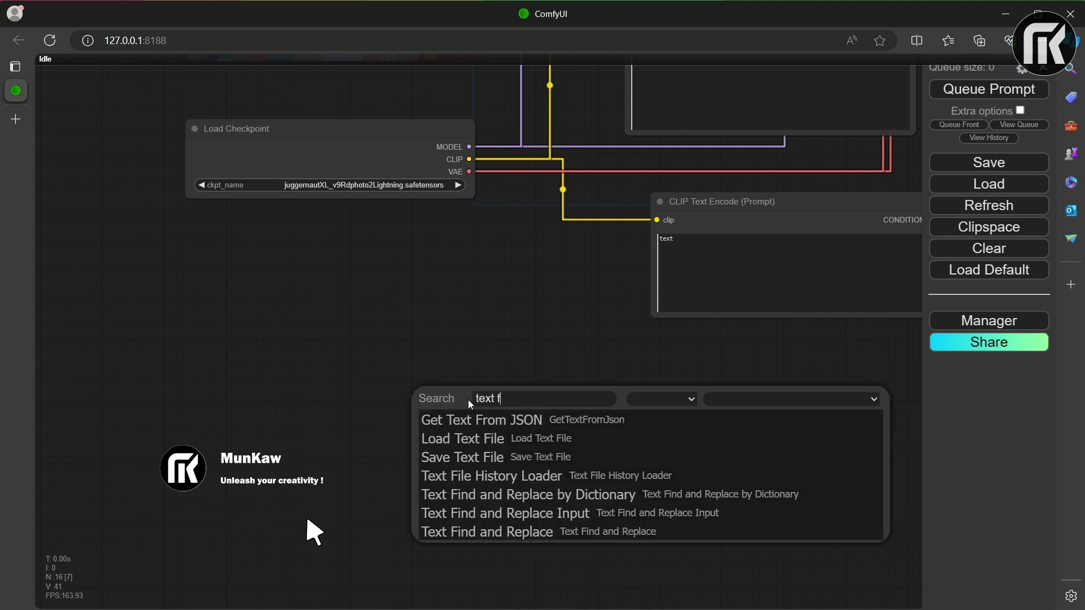
{"action": "type", "text": "in"}
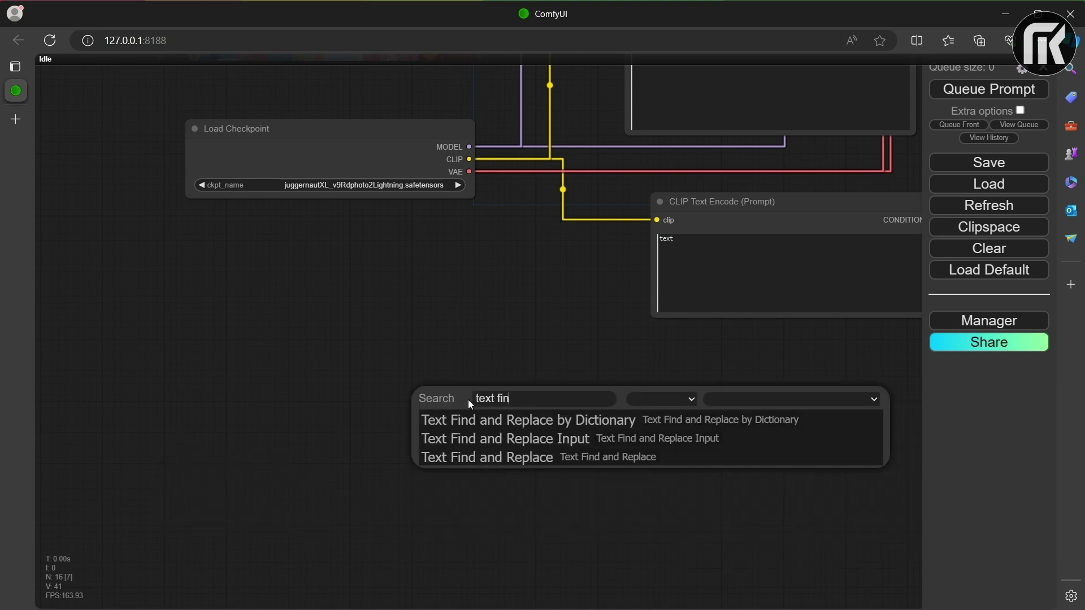
{"action": "type", "text": "d a"}
{"action": "left_click", "coordinate": [504, 459]}
{"action": "left_click_drag", "start_coordinate": [543, 397], "coordinate": [486, 345]}
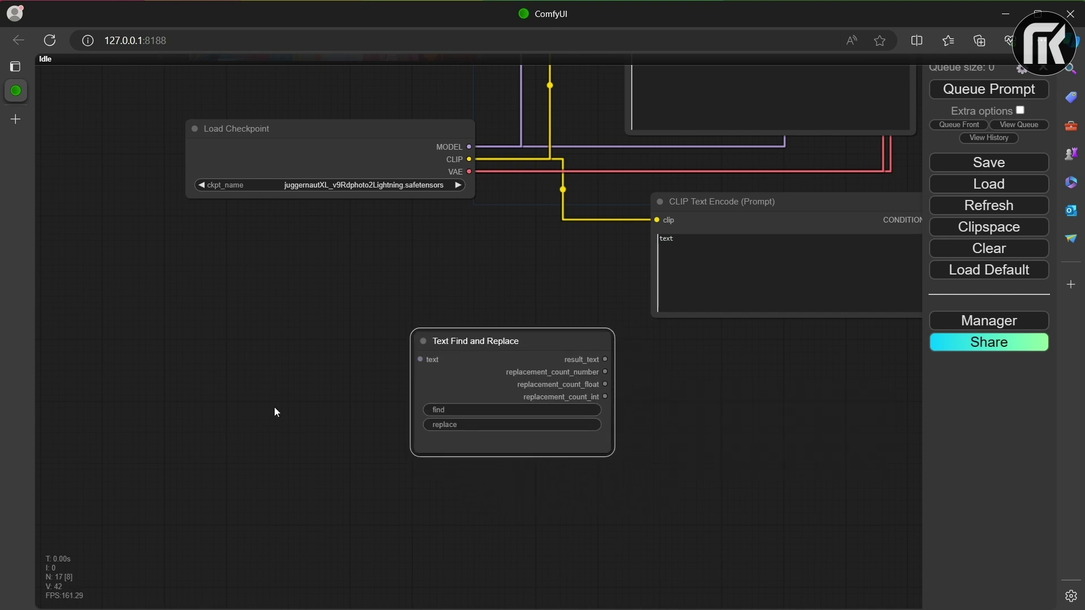
Add two Text Input MixlabApp nodes, one above the other, and arrange them beside the Text Find and Replace node
{"action": "double_click", "coordinate": [190, 359]}
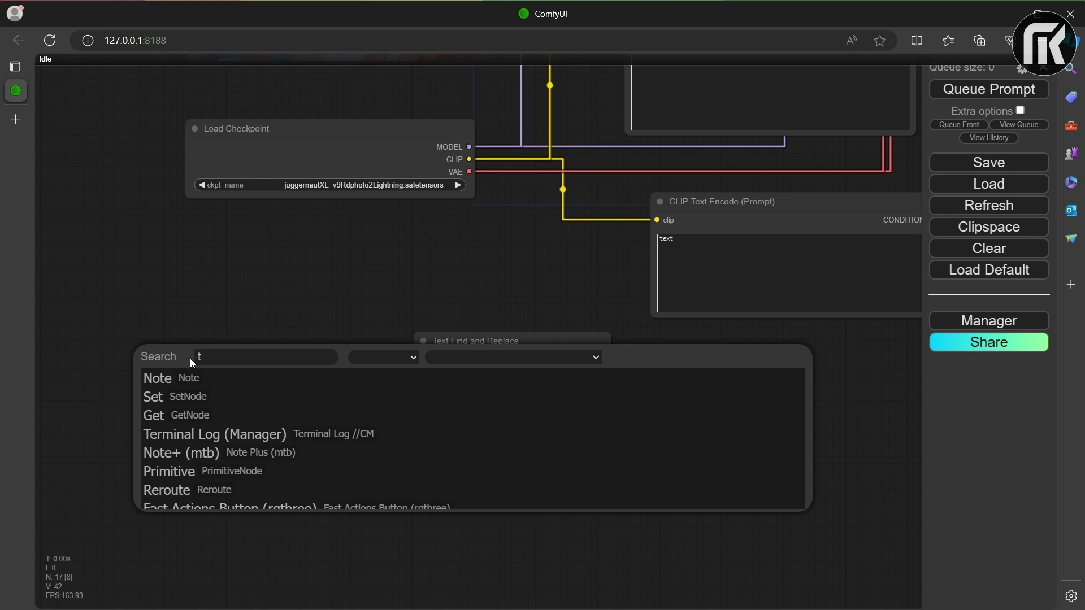
{"action": "type", "text": "text in"}
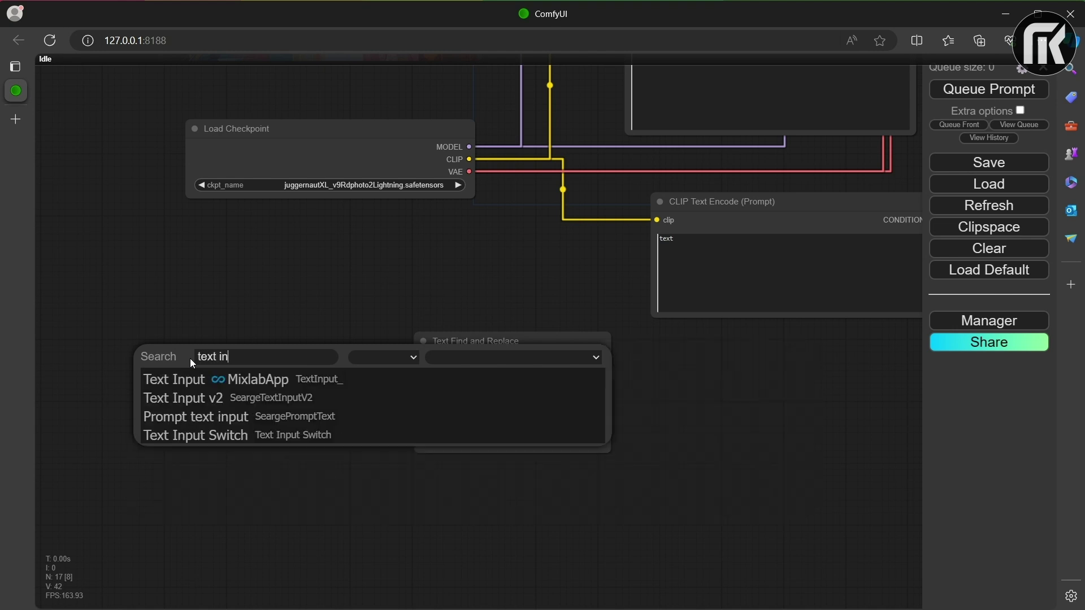
{"action": "left_click", "coordinate": [215, 381]}
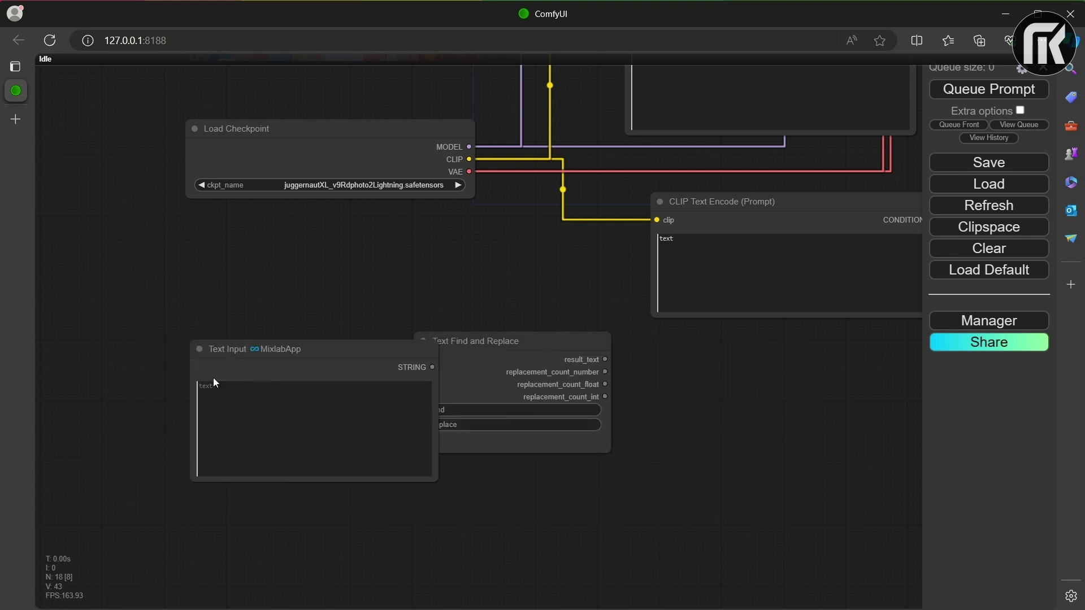
{"action": "left_click_drag", "start_coordinate": [456, 341], "coordinate": [548, 346]}
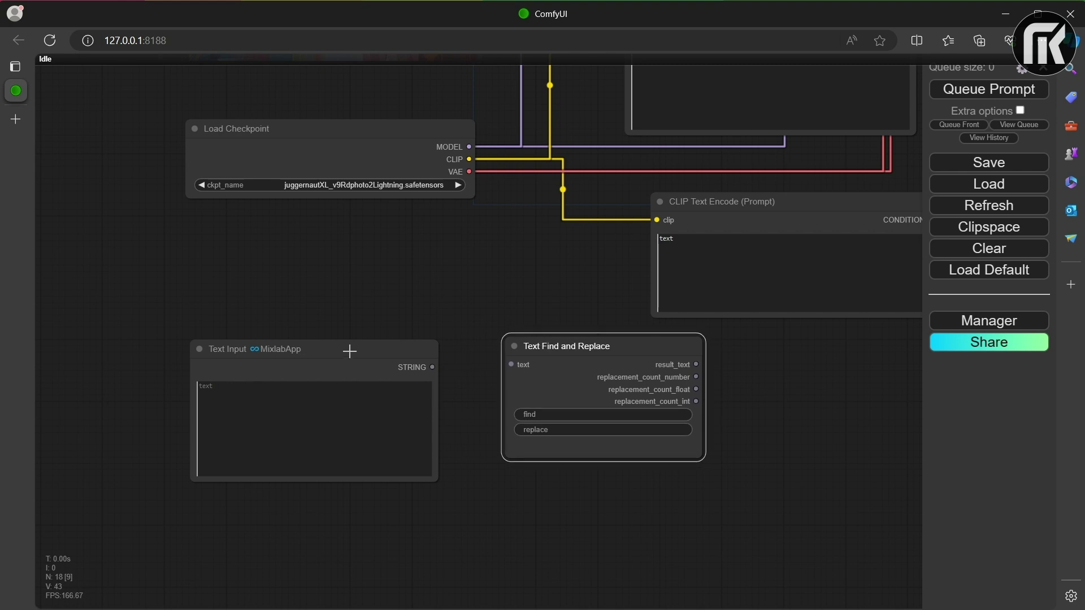
{"action": "left_click_drag", "start_coordinate": [341, 349], "coordinate": [329, 453]}
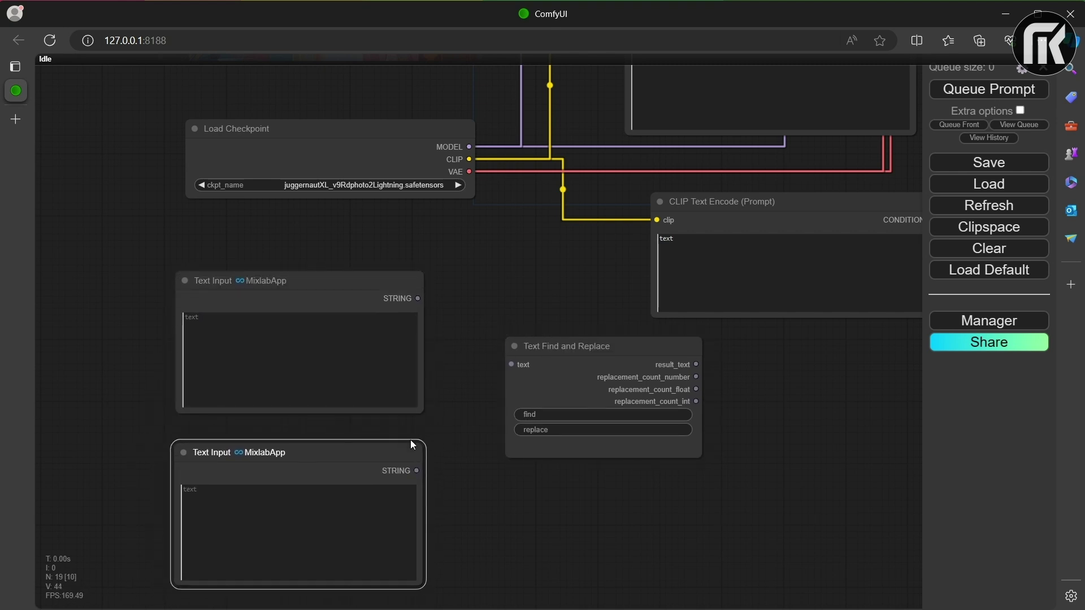
{"action": "left_click", "coordinate": [439, 408]}
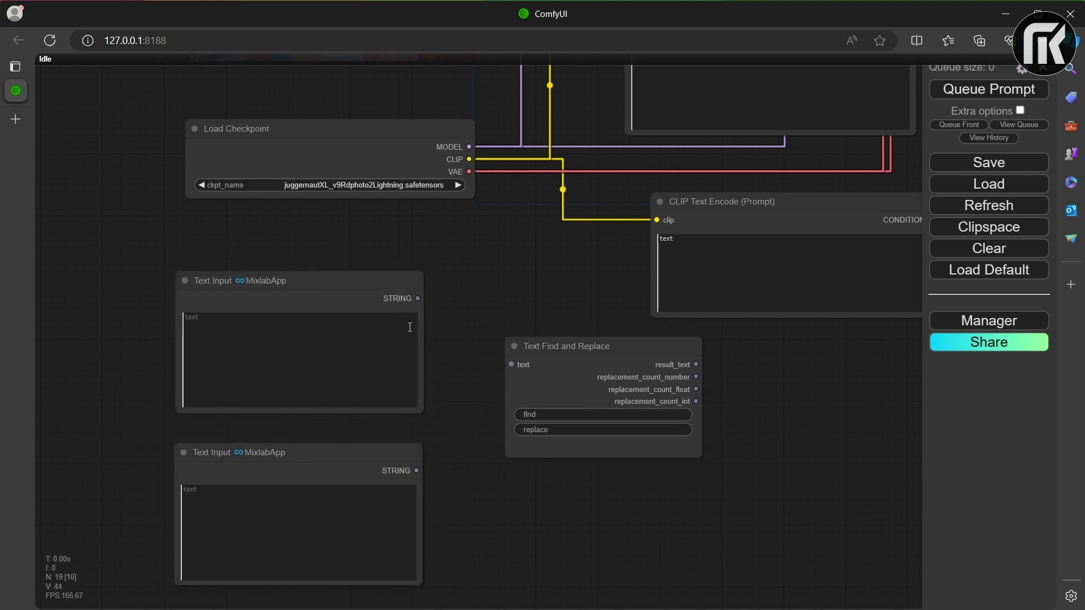
Convert the replace field of the Text Find and Replace node to an input
{"action": "right_click", "coordinate": [535, 430]}
{"action": "left_click", "coordinate": [576, 415]}
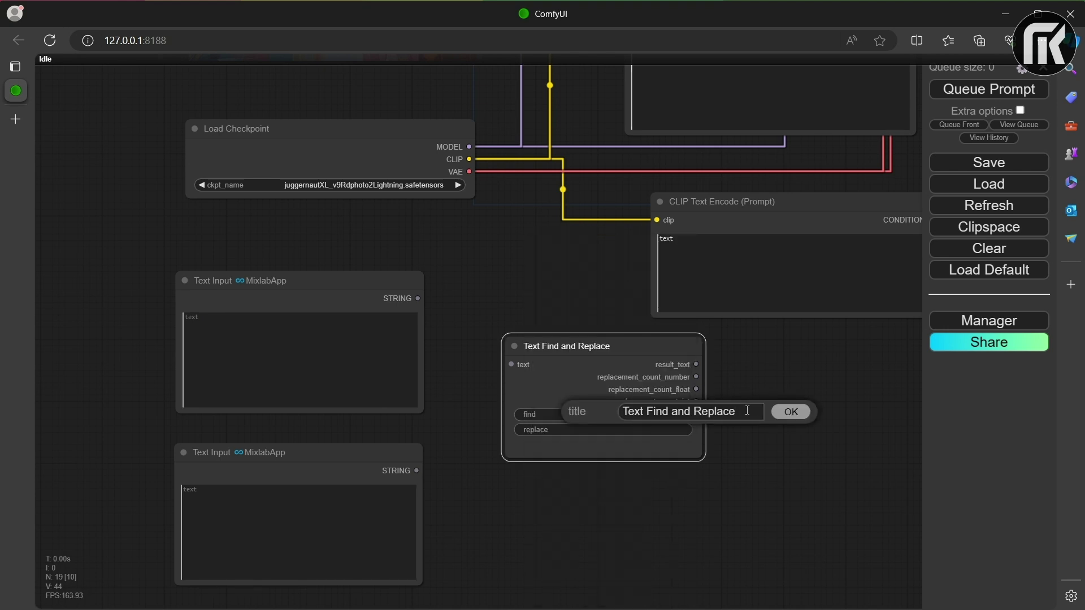
{"action": "right_click", "coordinate": [561, 429]}
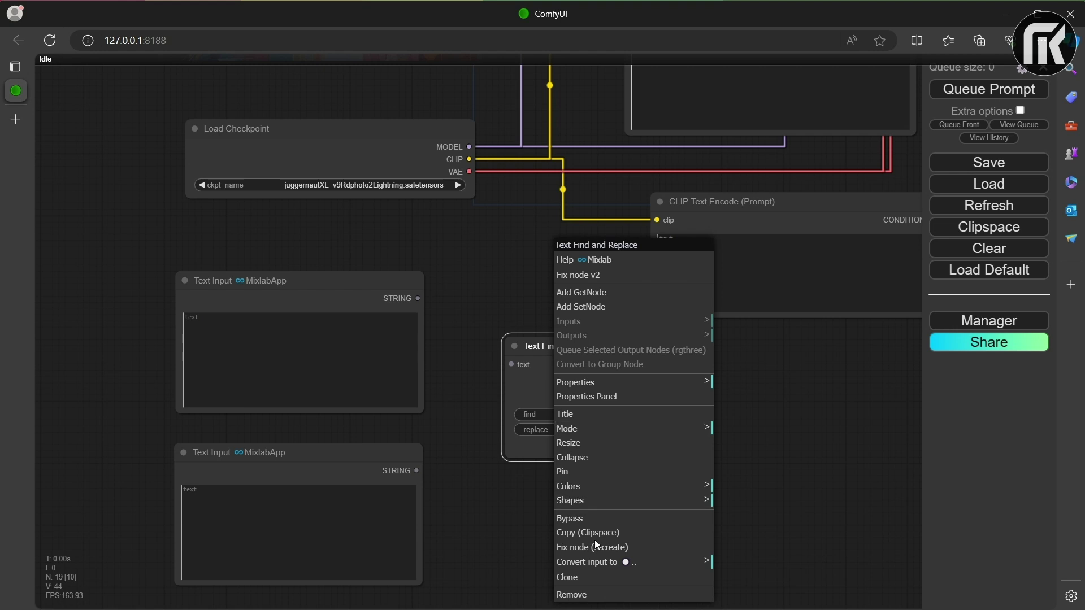
{"action": "left_click", "coordinate": [596, 562]}
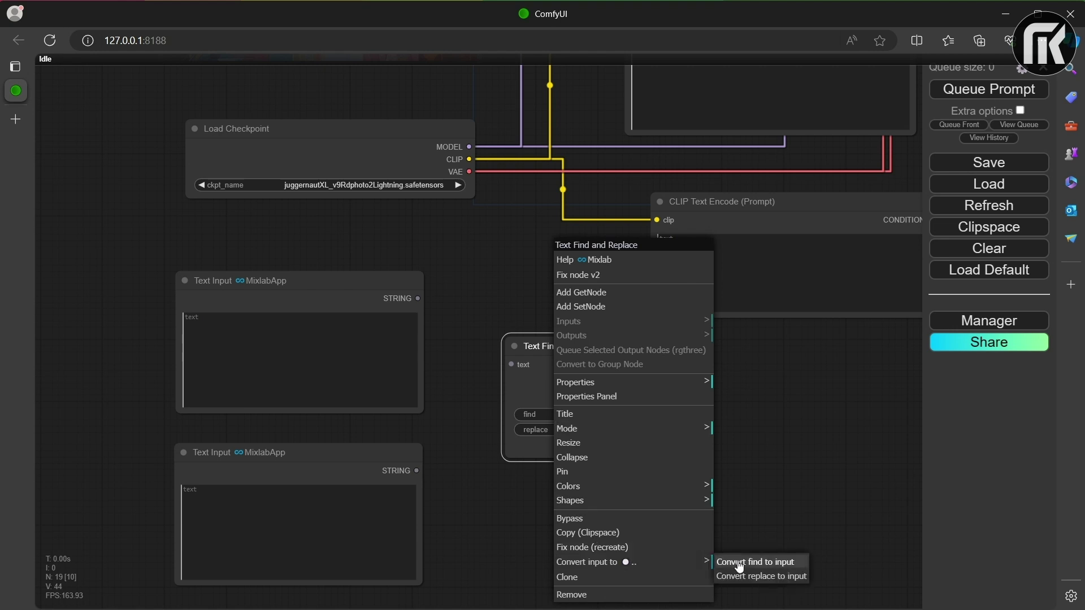
{"action": "left_click", "coordinate": [763, 577]}
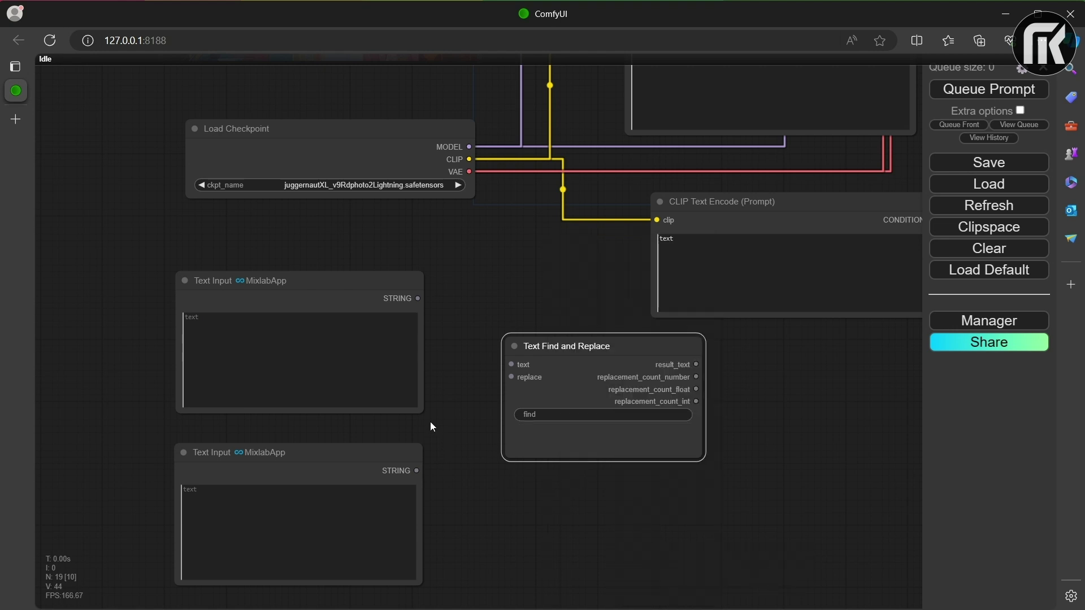
Connect the upper Text Input to the text input of Text Find and Replace, and the lower one to its replace input
{"action": "left_click_drag", "start_coordinate": [417, 298], "coordinate": [512, 365]}
{"action": "left_click_drag", "start_coordinate": [416, 471], "coordinate": [512, 377]}
{"action": "scroll", "coordinate": [778, 450], "scroll_direction": "down", "scroll_amount": 5}
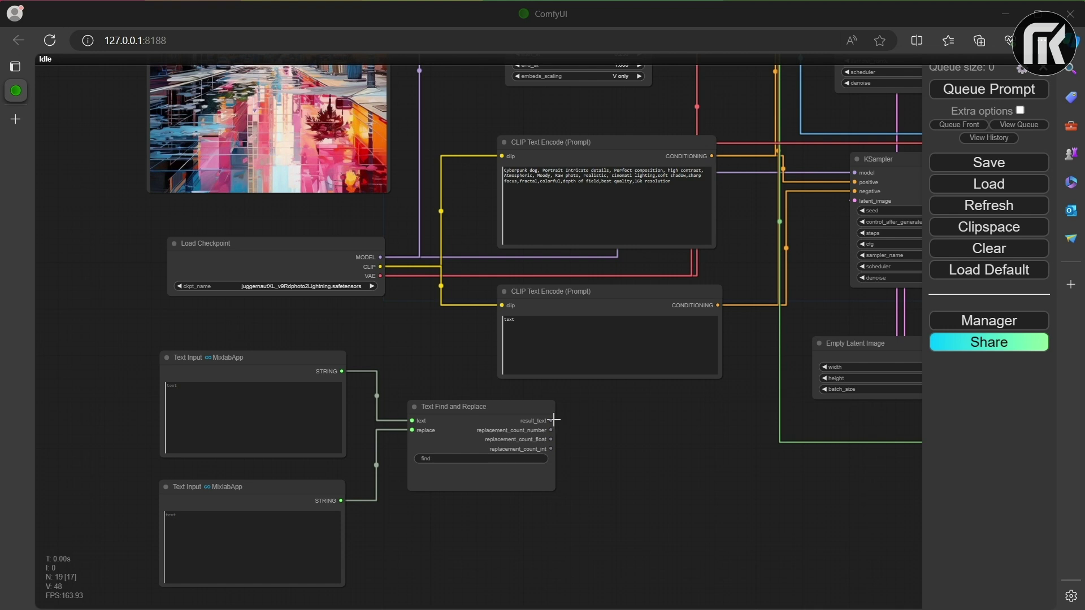
Add a Show Text MixlabApp node fed by the result_text output of Text Find and Replace and place it below Load Checkpoint
{"action": "left_click_drag", "start_coordinate": [551, 420], "coordinate": [225, 331]}
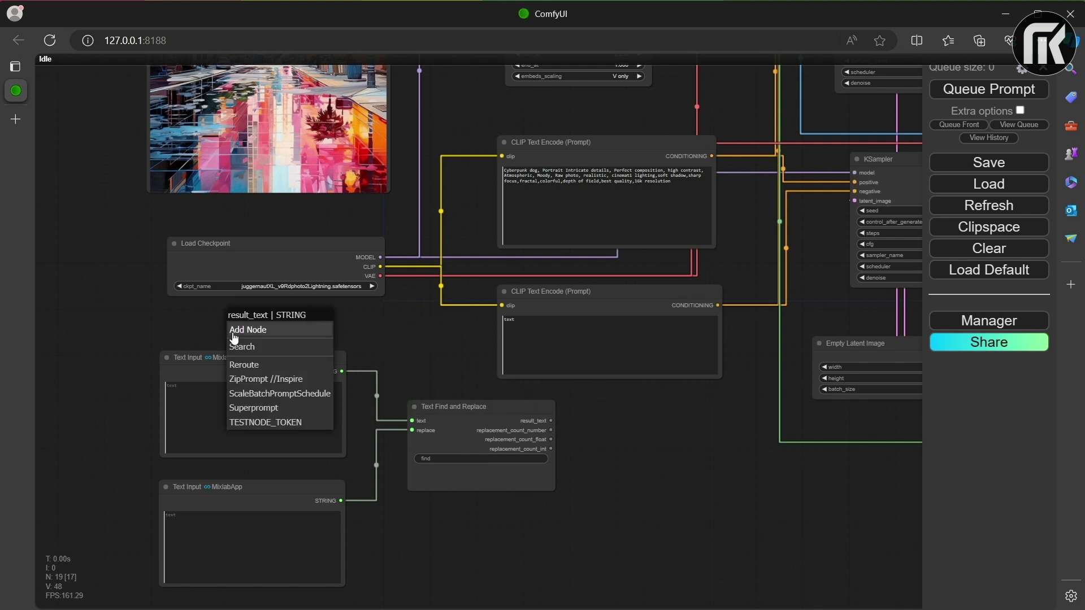
{"action": "left_click", "coordinate": [240, 345]}
{"action": "type", "text": "sho"}
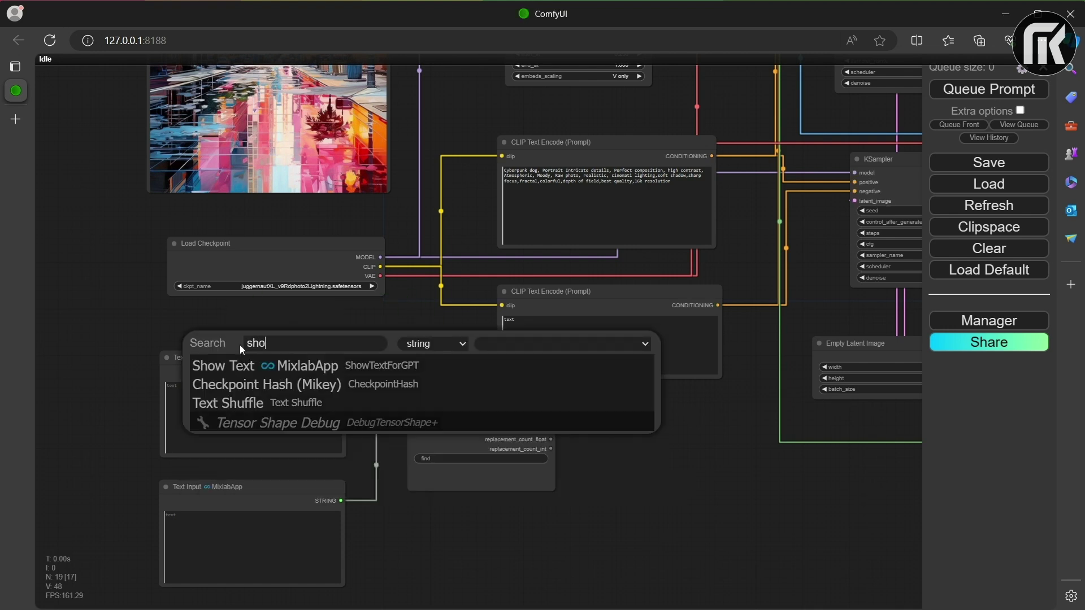
{"action": "left_click", "coordinate": [266, 366]}
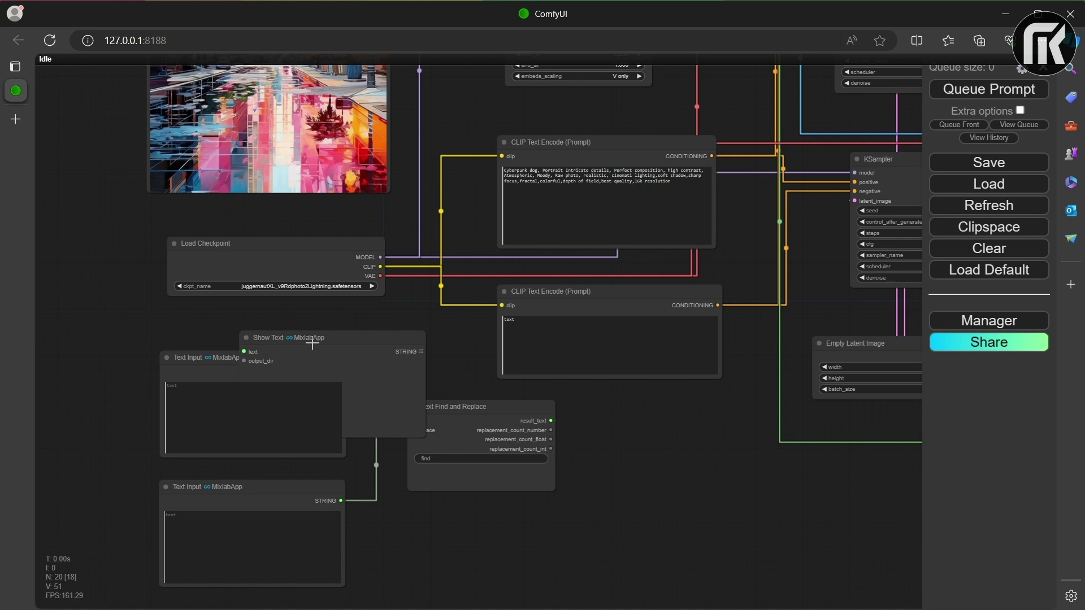
{"action": "left_click_drag", "start_coordinate": [309, 339], "coordinate": [268, 312]}
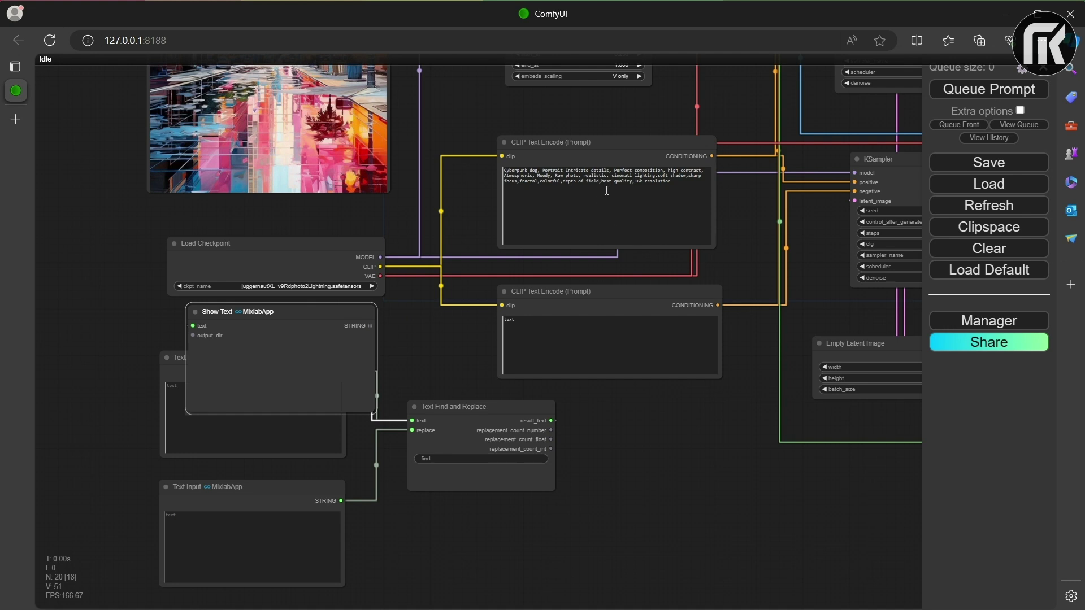
Move the whole prompt text from the upper CLIP Text Encode node into the upper Text Input node
{"action": "left_click_drag", "start_coordinate": [672, 181], "coordinate": [503, 181]}
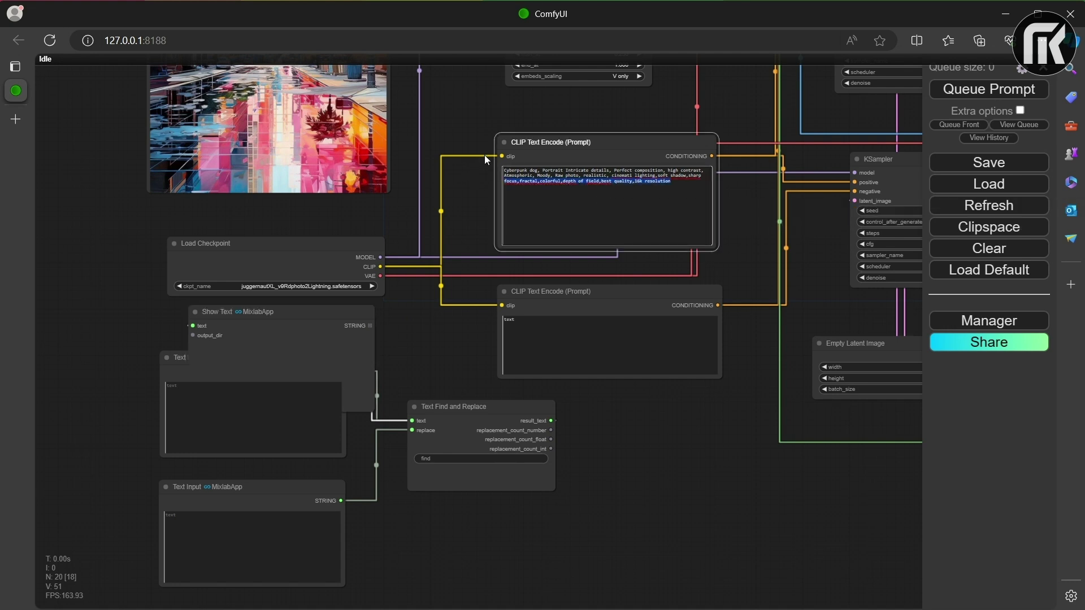
{"action": "left_click", "coordinate": [554, 184]}
{"action": "key", "text": "ctrl+a"}
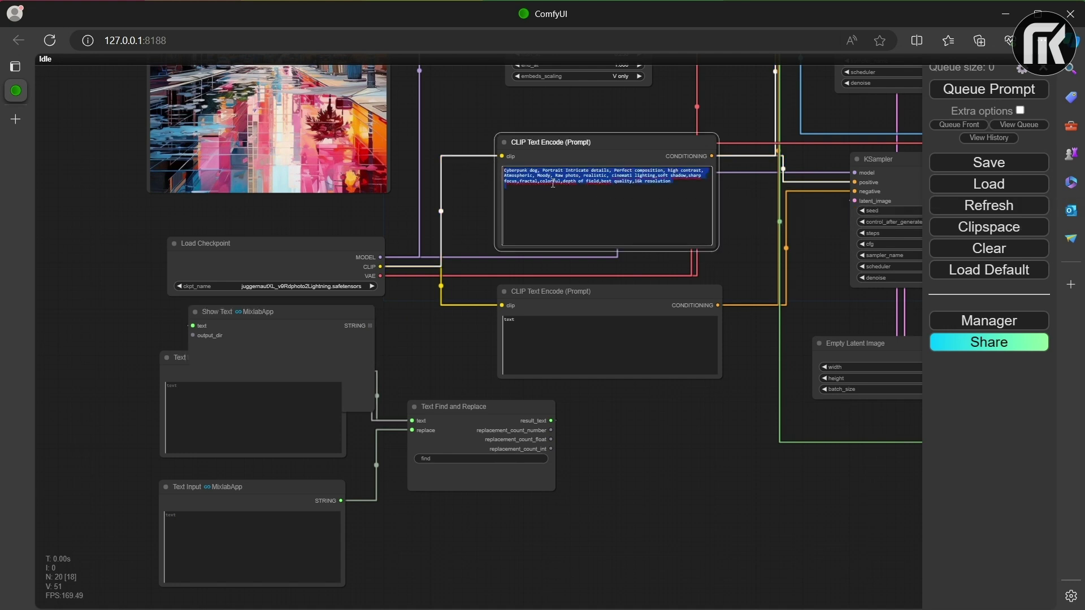
{"action": "key", "text": "ctrl+x"}
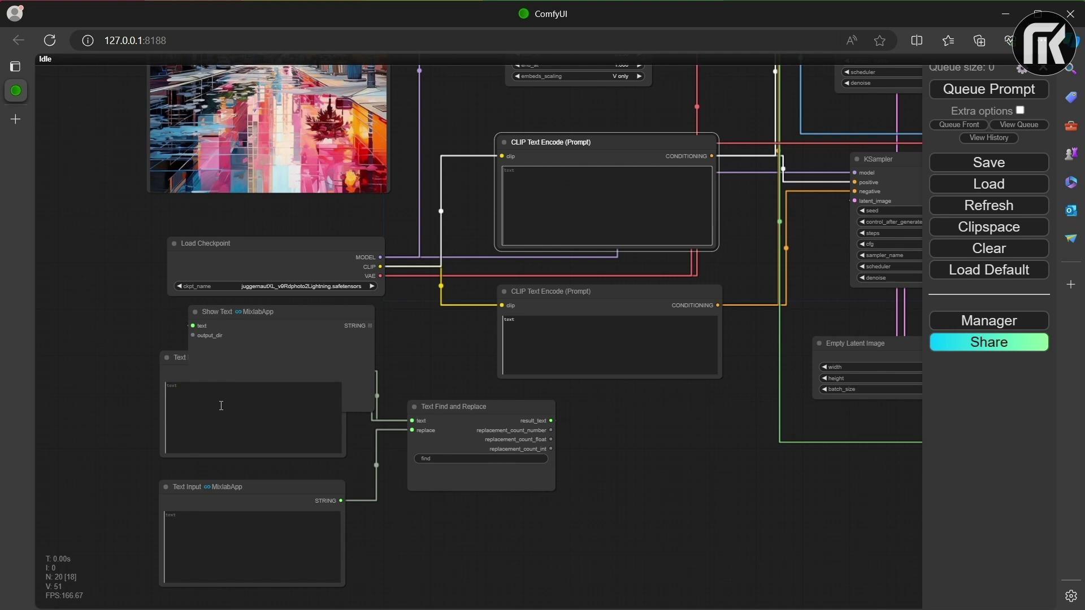
{"action": "left_click", "coordinate": [219, 399]}
{"action": "key", "text": "ctrl+v"}
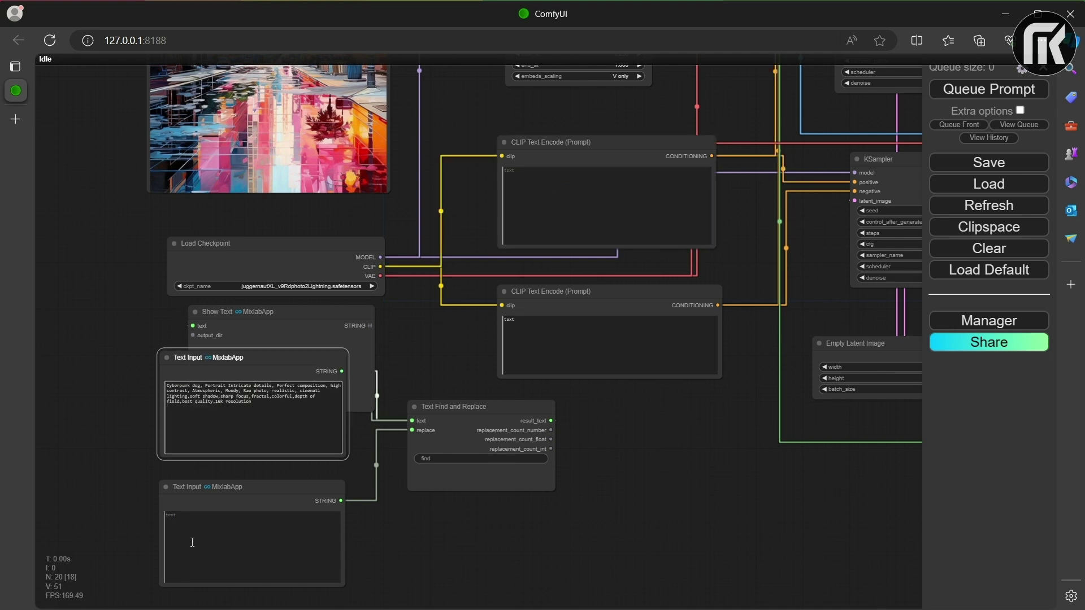
Replace the word "dog" with "characters" in the prompt of the upper Text Input node
{"action": "left_click", "coordinate": [196, 518]}
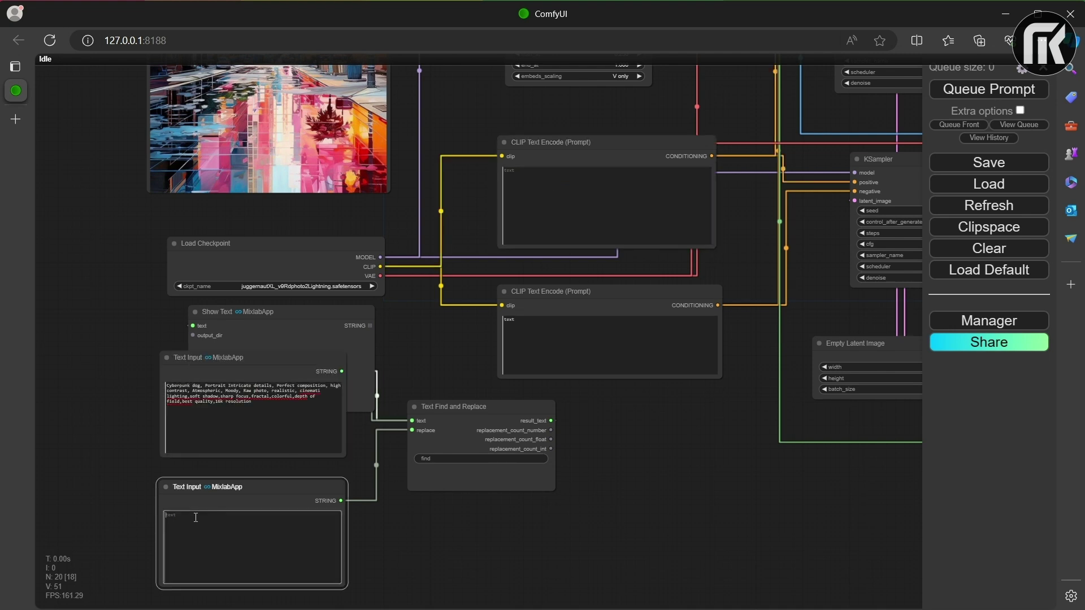
{"action": "double_click", "coordinate": [195, 386]}
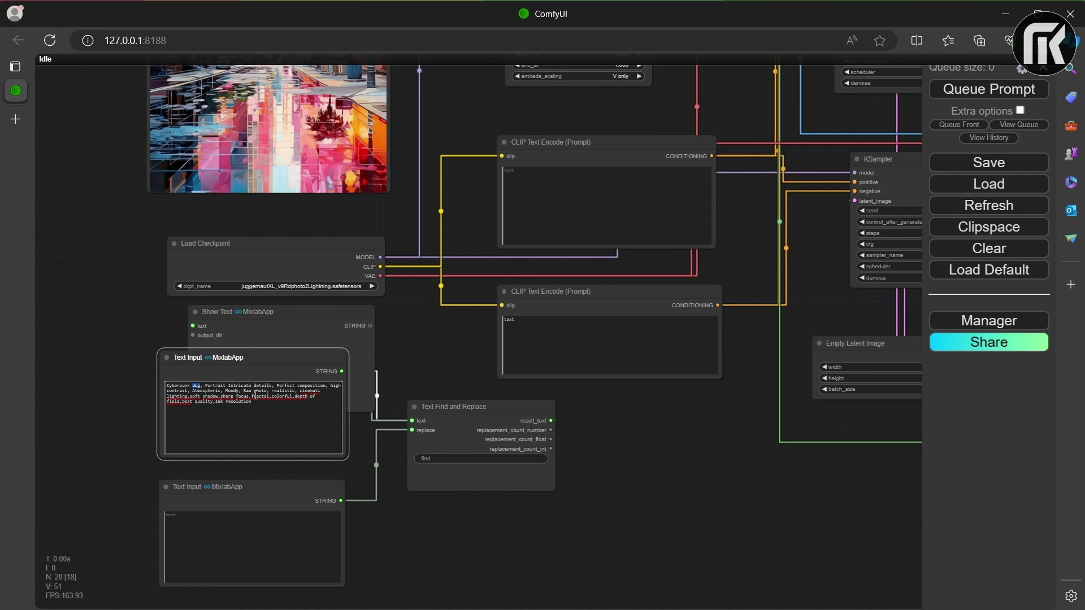
{"action": "type", "text": "character"}
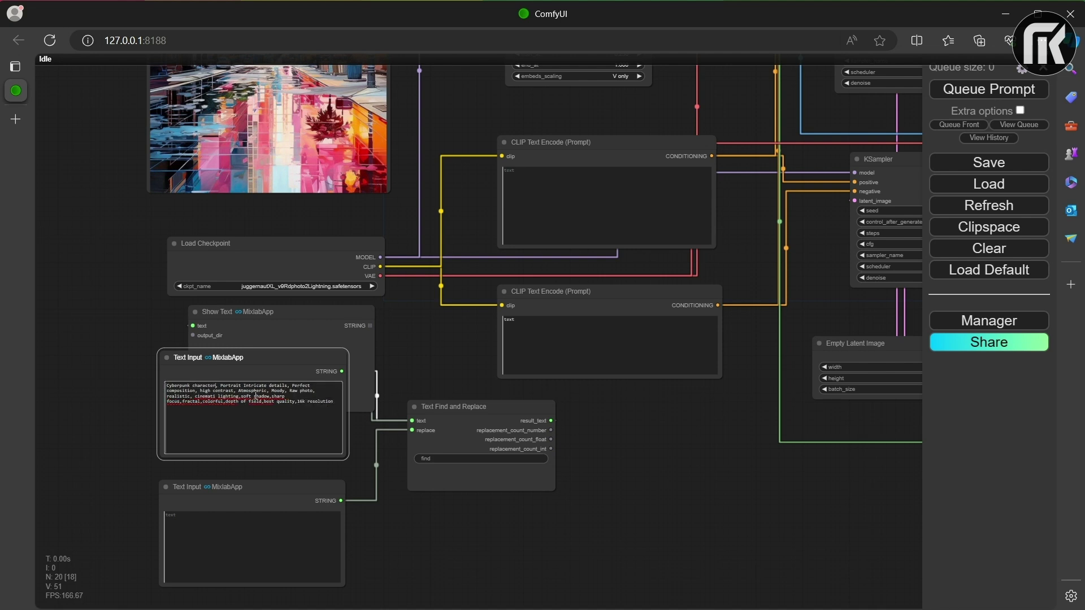
{"action": "left_click", "coordinate": [189, 516]}
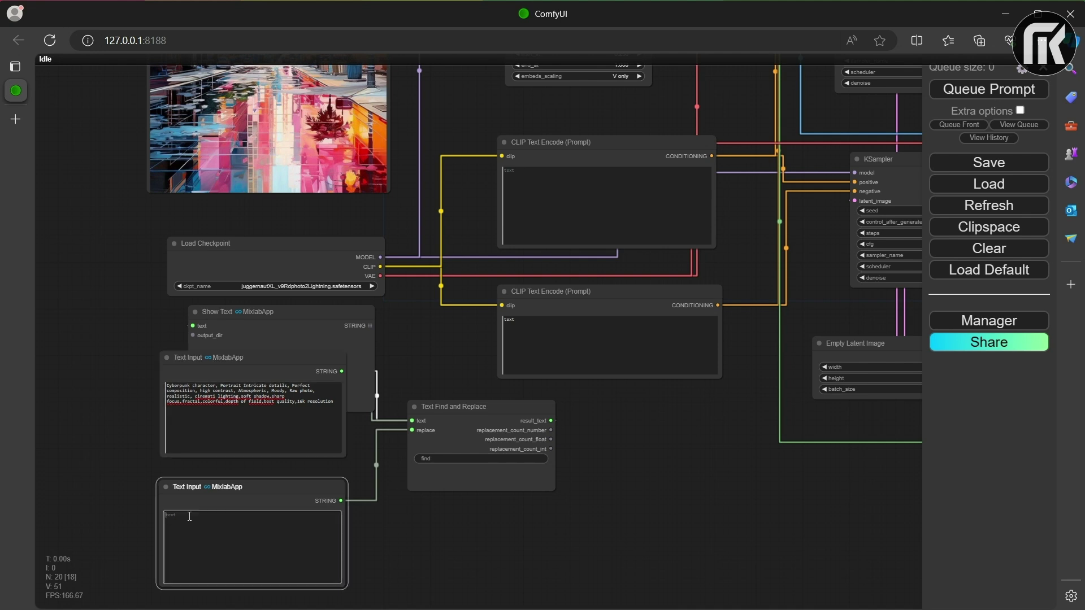
{"action": "left_click", "coordinate": [216, 386]}
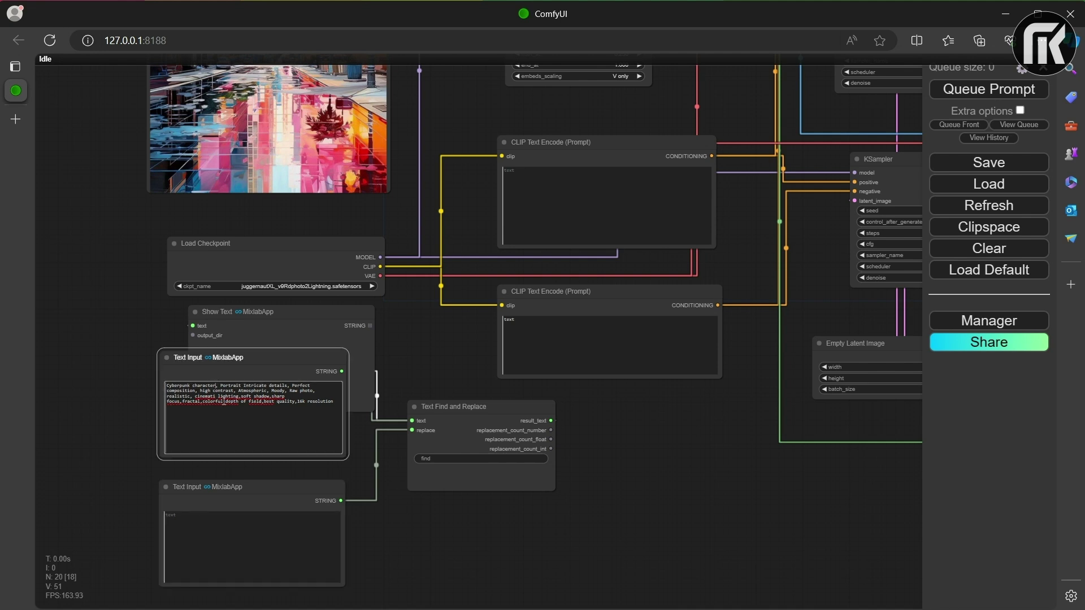
{"action": "type", "text": "s"}
Enter "Dog" as the text of the lower Text Input node
{"action": "left_click", "coordinate": [196, 518]}
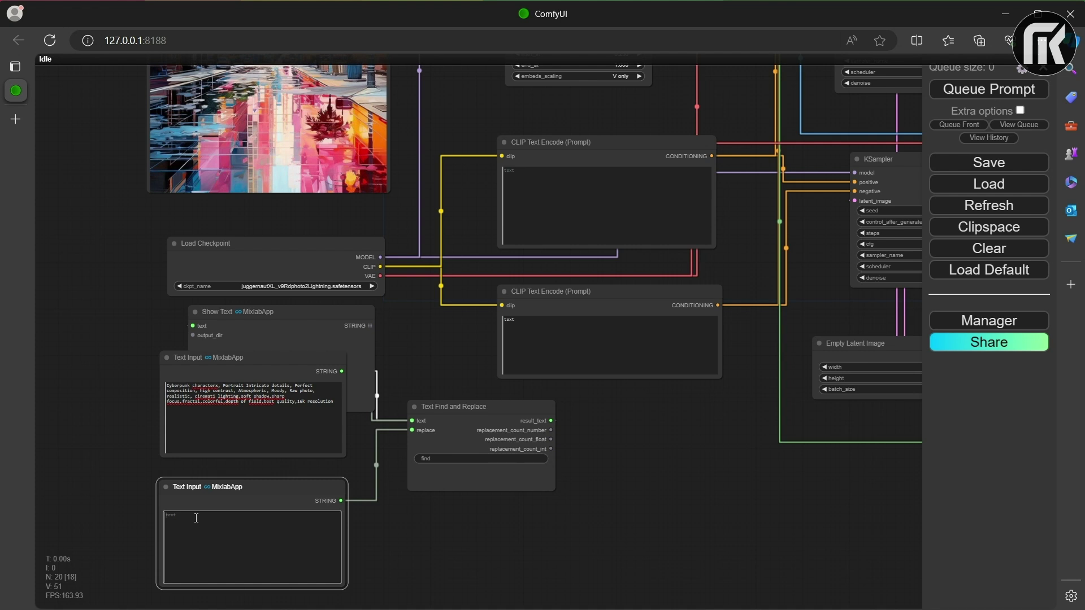
{"action": "type", "text": "Dog"}
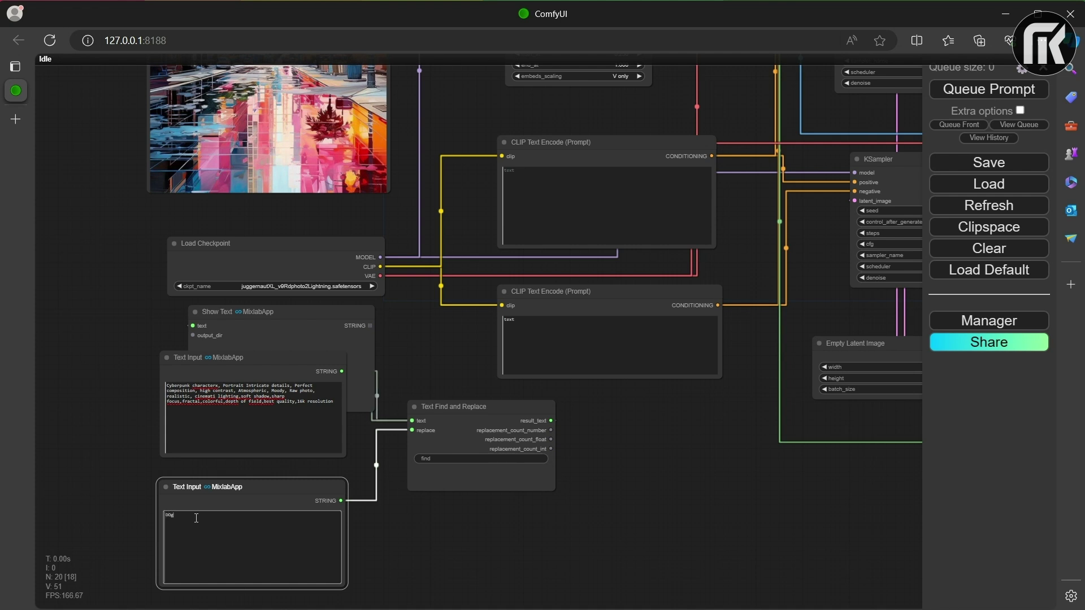
{"action": "left_click", "coordinate": [426, 541]}
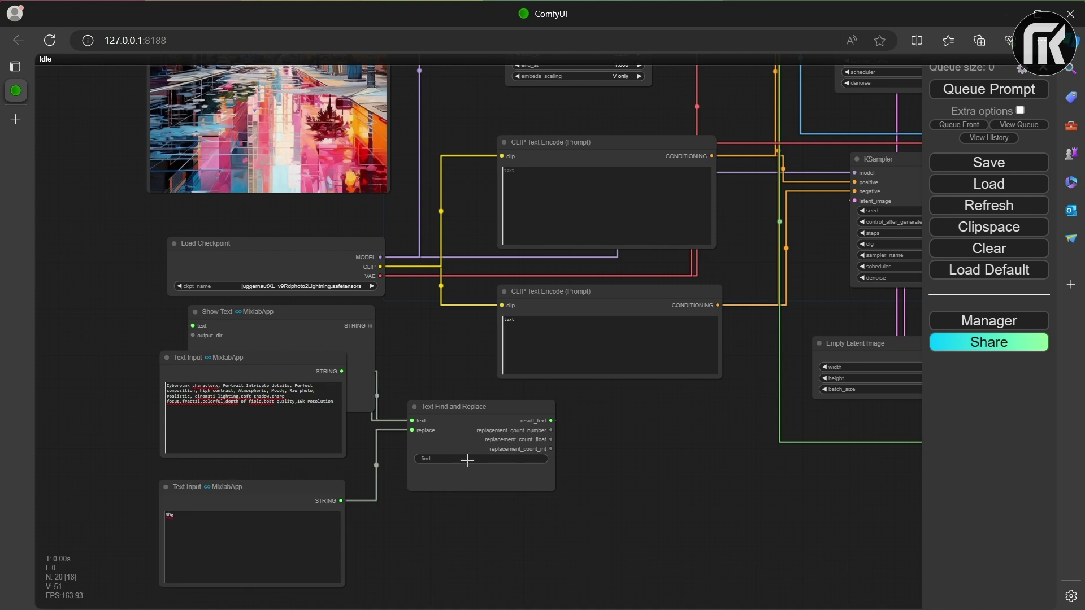
Copy the word "characters" from the upper Text Input into the find field of Text Find and Replace
{"action": "double_click", "coordinate": [209, 384]}
{"action": "key", "text": "ctrl+c"}
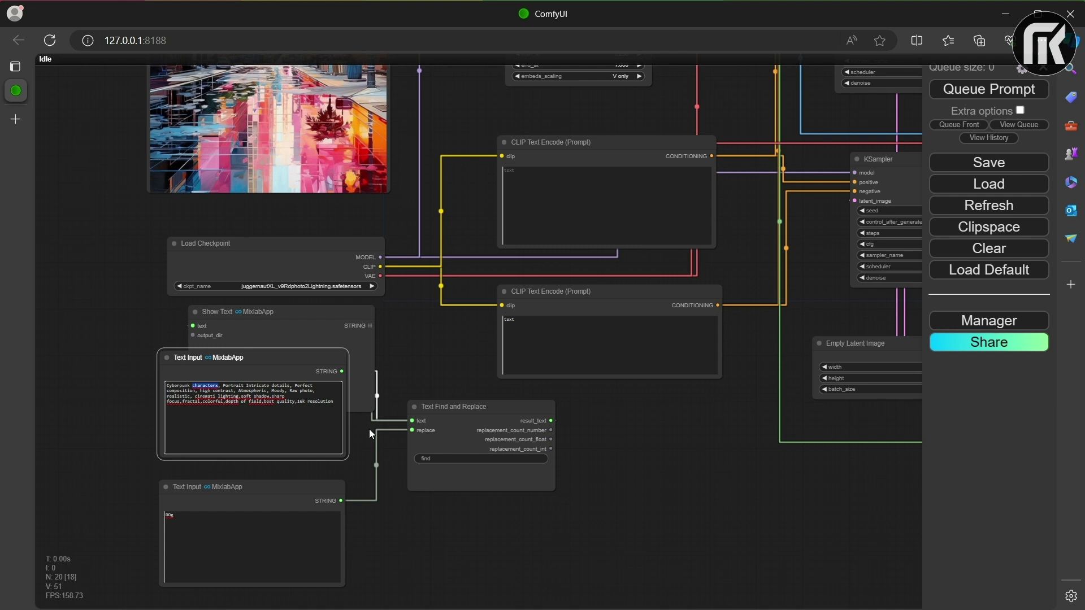
{"action": "left_click", "coordinate": [438, 459]}
{"action": "key", "text": "ctrl+v"}
{"action": "left_click", "coordinate": [655, 456]}
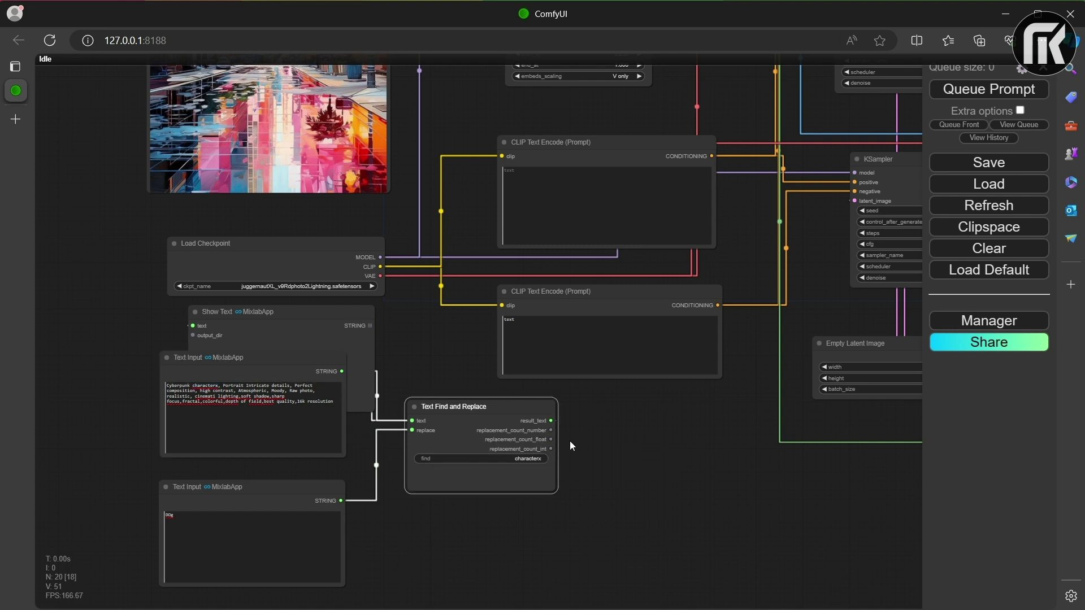
{"action": "left_click", "coordinate": [619, 449]}
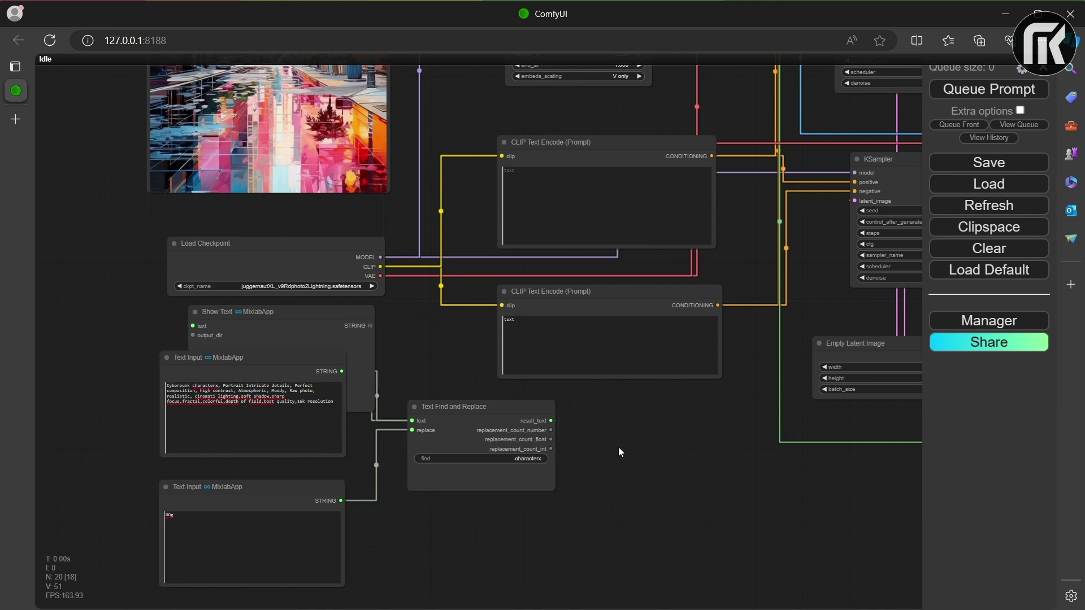
Convert the text field of the upper CLIP Text Encode node to an input
{"action": "left_click", "coordinate": [524, 177]}
{"action": "right_click", "coordinate": [523, 179]}
{"action": "left_click", "coordinate": [545, 148]}
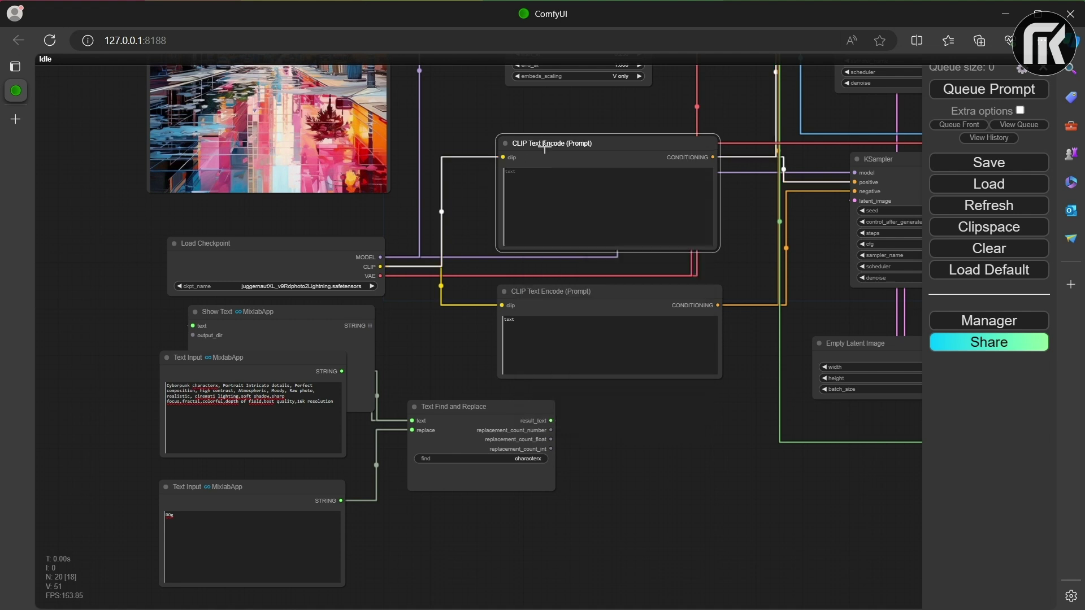
{"action": "right_click", "coordinate": [520, 140]}
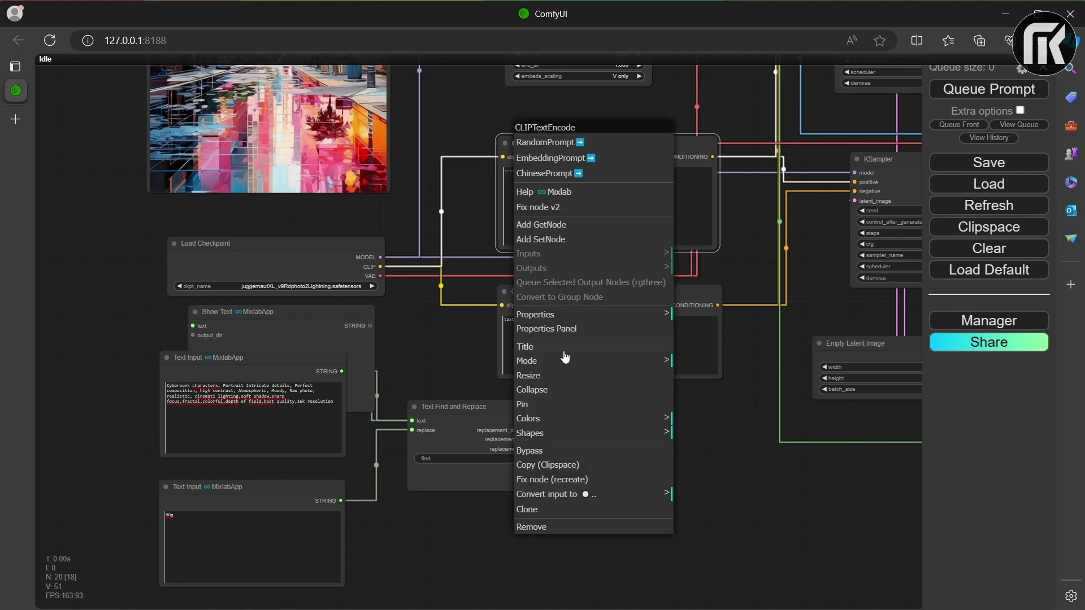
{"action": "right_click", "coordinate": [509, 173]}
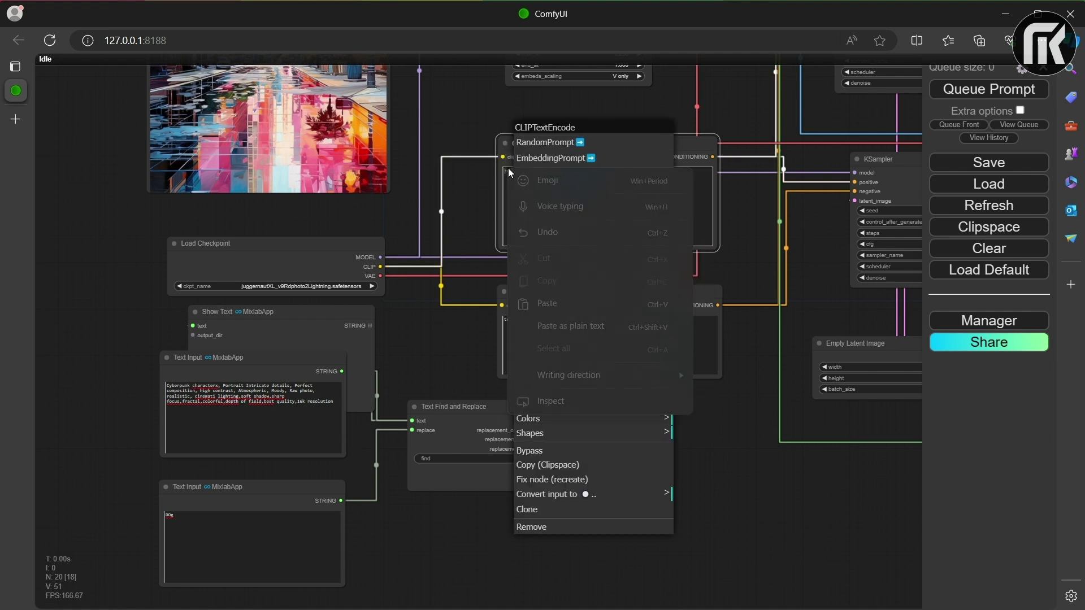
{"action": "left_click", "coordinate": [504, 182]}
{"action": "right_click", "coordinate": [532, 164]}
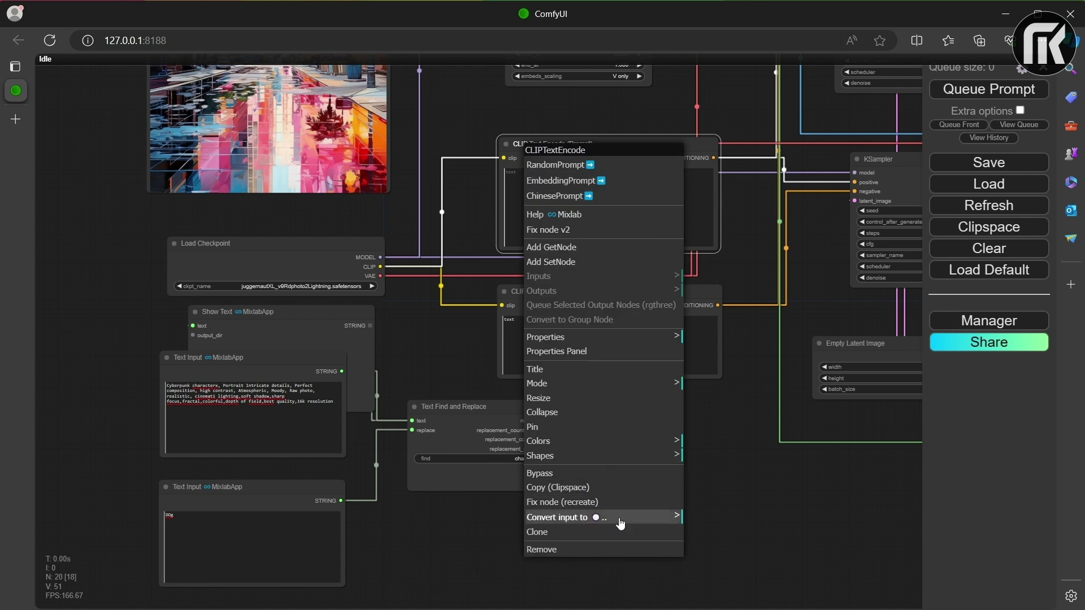
{"action": "left_click", "coordinate": [673, 517]}
{"action": "left_click", "coordinate": [738, 517]}
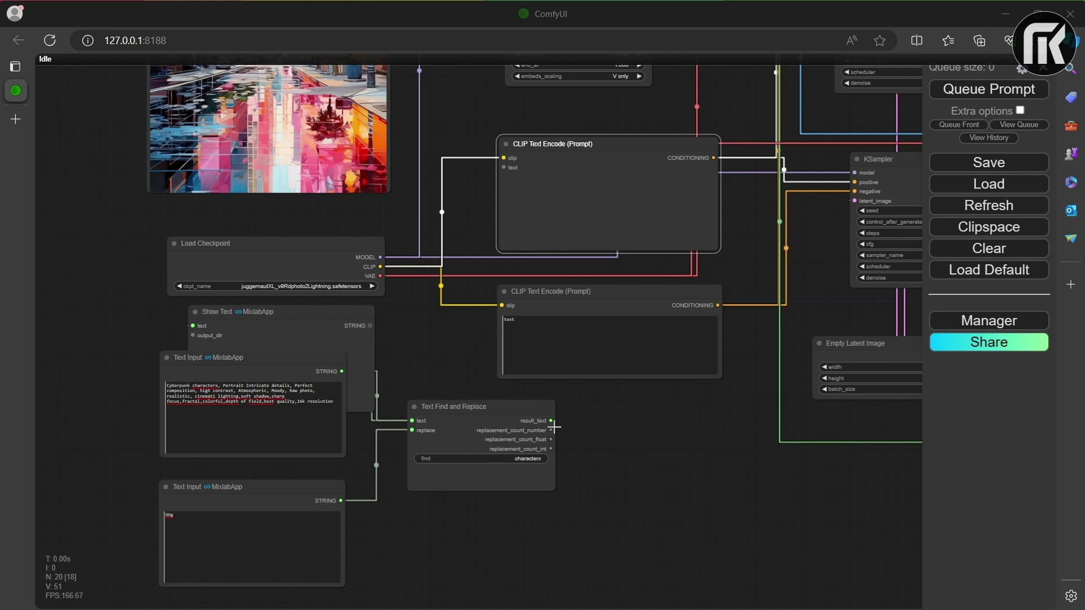
Connect result_text of Text Find and Replace to the upper CLIP Text Encode's text input and rearrange the two CLIP Text Encode nodes
{"action": "left_click_drag", "start_coordinate": [551, 420], "coordinate": [502, 168]}
{"action": "left_click_drag", "start_coordinate": [572, 144], "coordinate": [605, 139]}
{"action": "left_click_drag", "start_coordinate": [573, 294], "coordinate": [529, 299]}
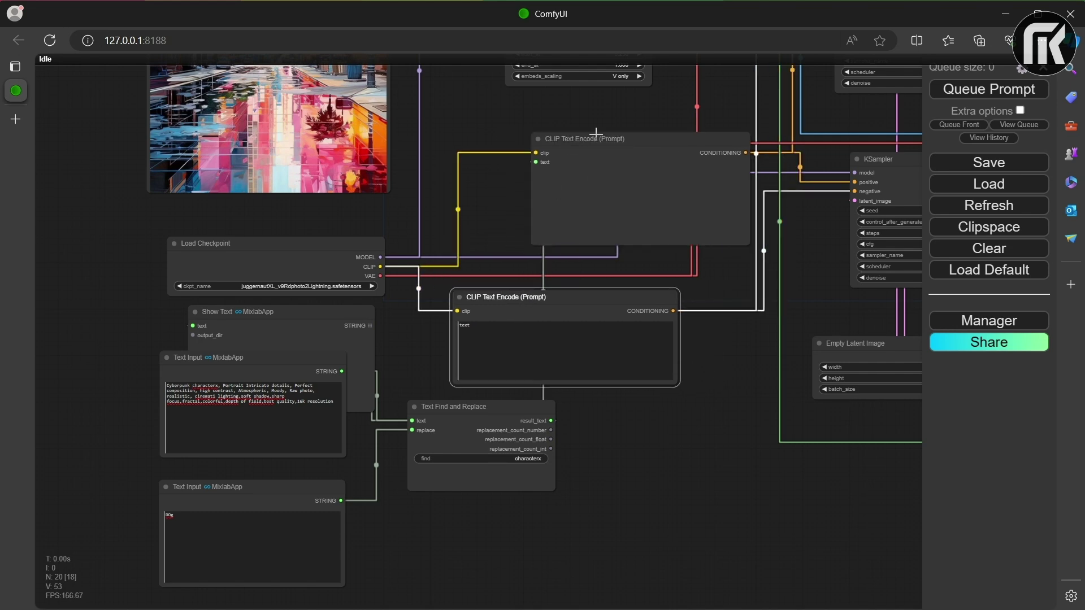
{"action": "left_click_drag", "start_coordinate": [596, 136], "coordinate": [542, 137]}
Convert the text field of BatchCLIPSeg to an input and connect the lower Text Input's STRING output to it
{"action": "scroll", "coordinate": [591, 259], "scroll_direction": "down", "scroll_amount": 3}
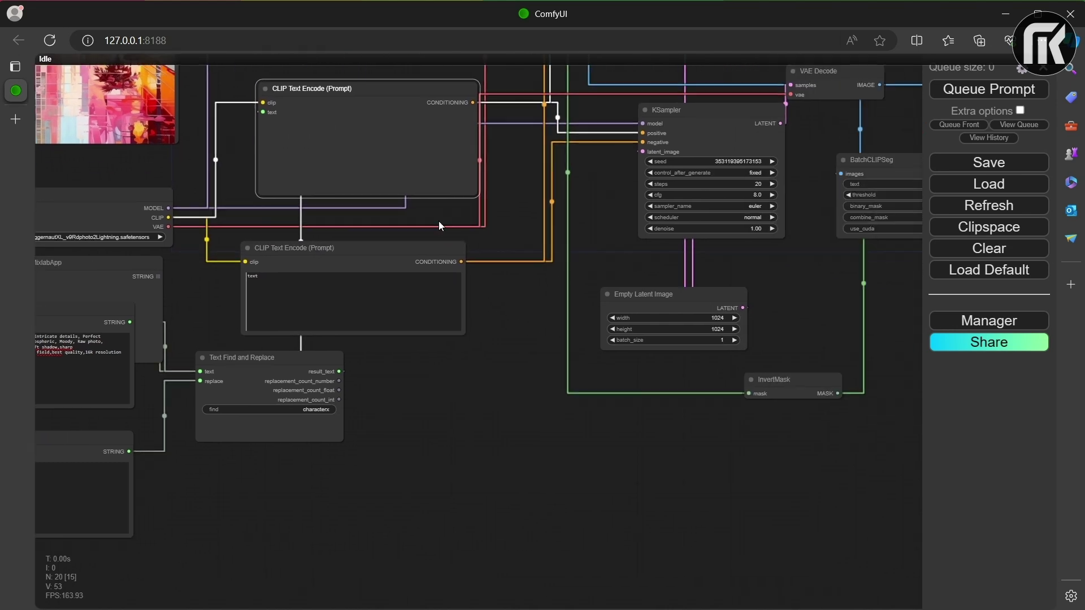
{"action": "scroll", "coordinate": [444, 235], "scroll_direction": "up", "scroll_amount": 2}
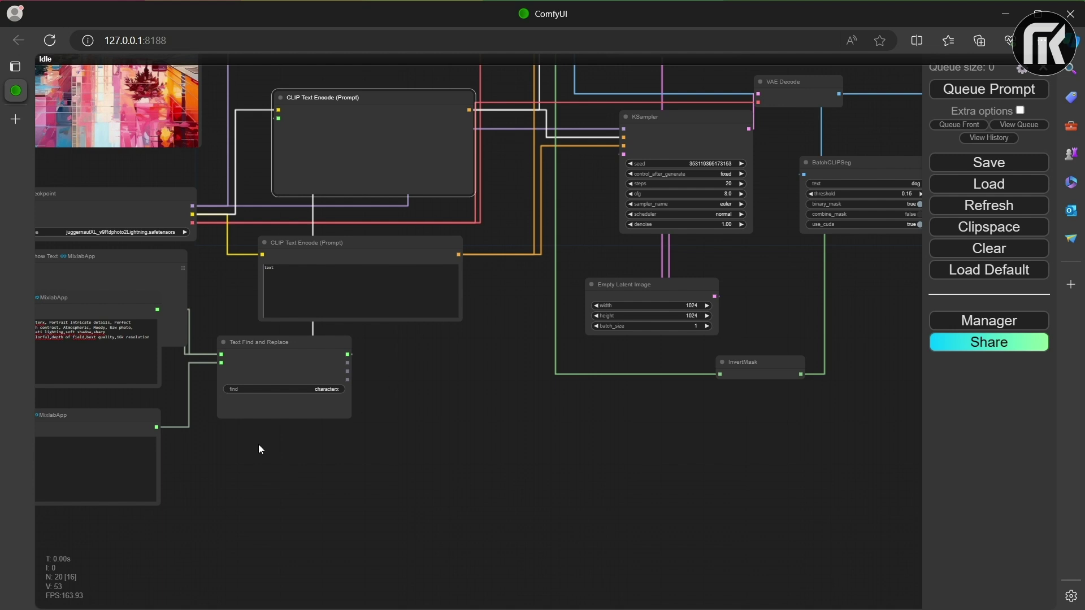
{"action": "left_click_drag", "start_coordinate": [199, 364], "coordinate": [368, 317]}
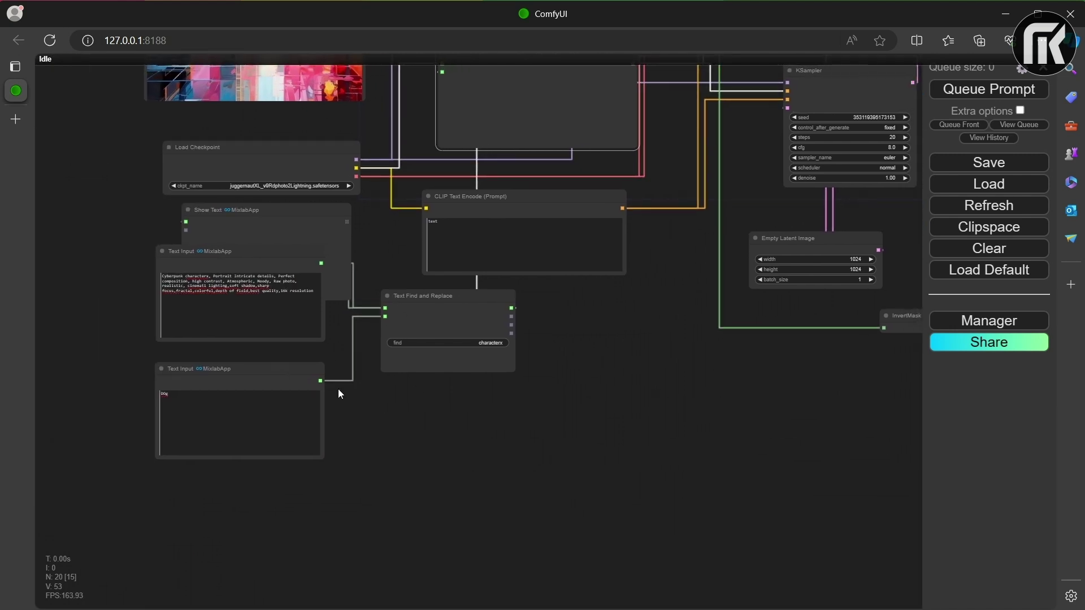
{"action": "left_click_drag", "start_coordinate": [754, 293], "coordinate": [627, 345]}
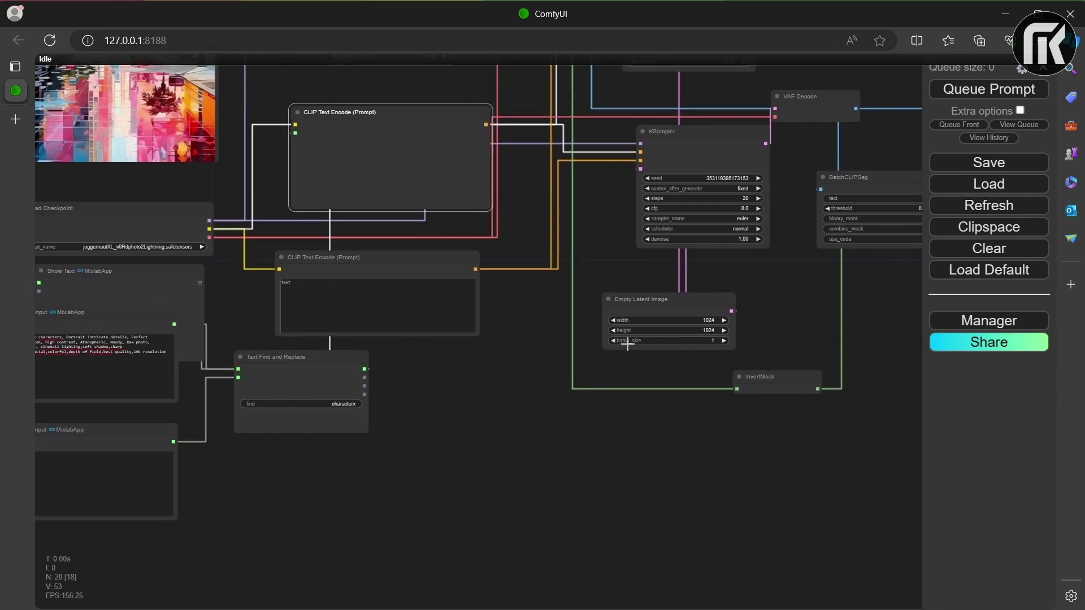
{"action": "right_click", "coordinate": [839, 194]}
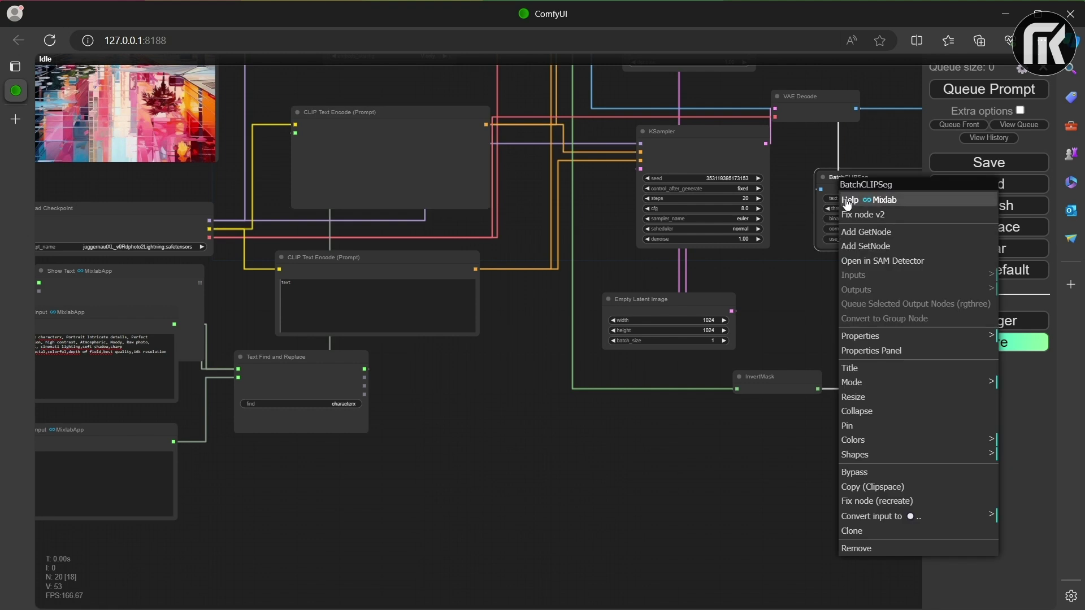
{"action": "left_click_drag", "start_coordinate": [792, 199], "coordinate": [794, 195]}
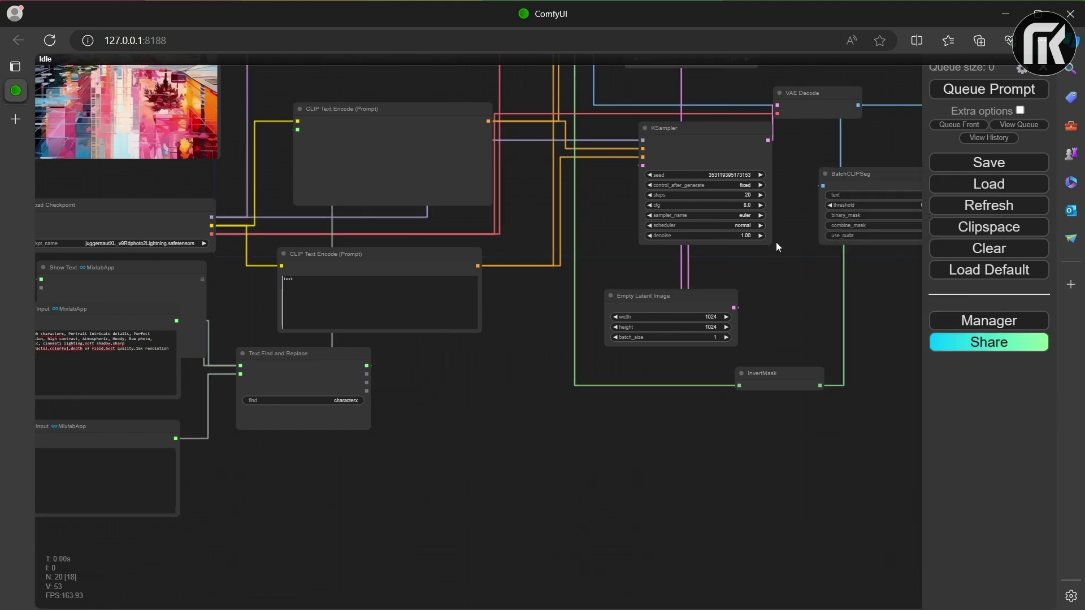
{"action": "right_click", "coordinate": [840, 194]}
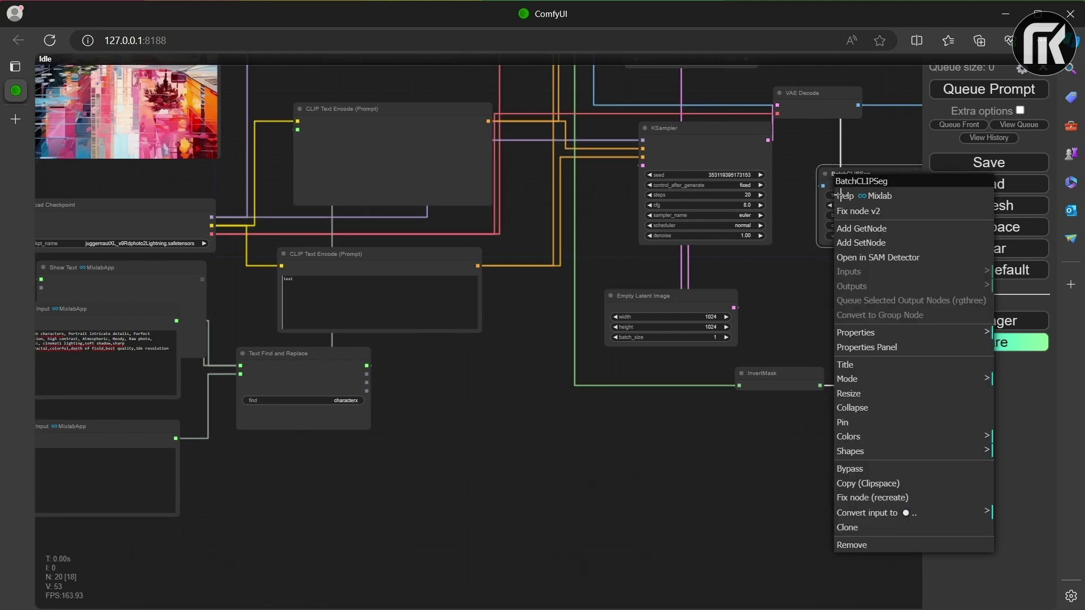
{"action": "left_click", "coordinate": [869, 514]}
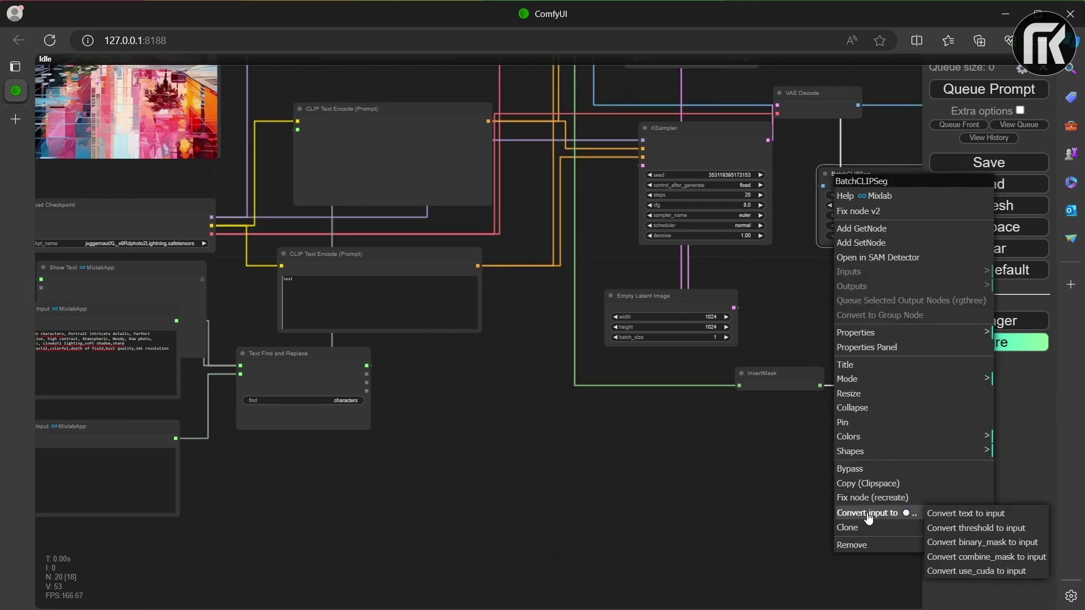
{"action": "left_click", "coordinate": [997, 514]}
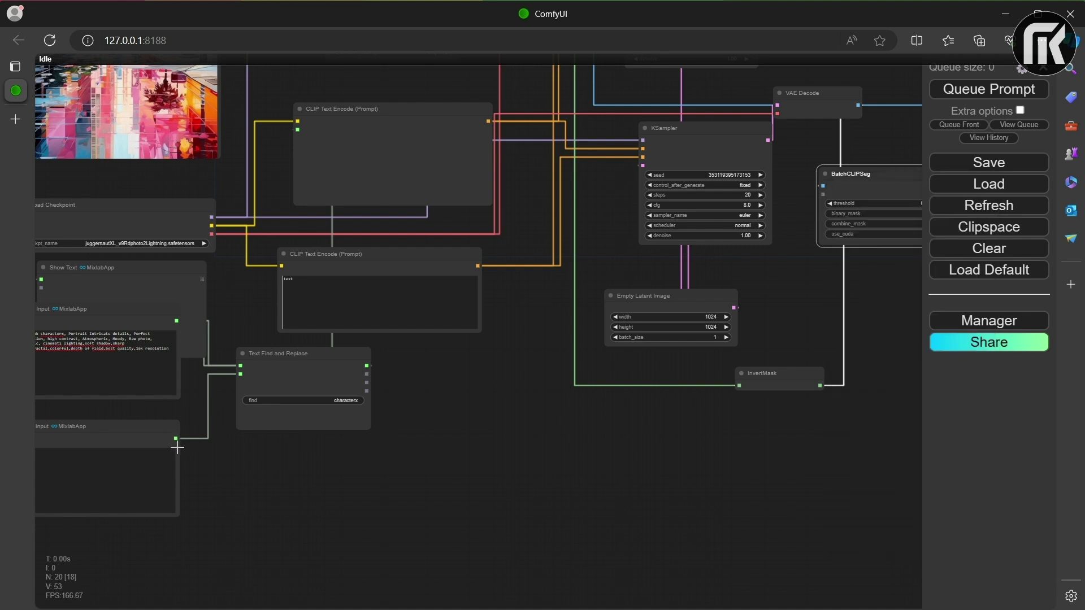
{"action": "left_click_drag", "start_coordinate": [176, 438], "coordinate": [821, 198]}
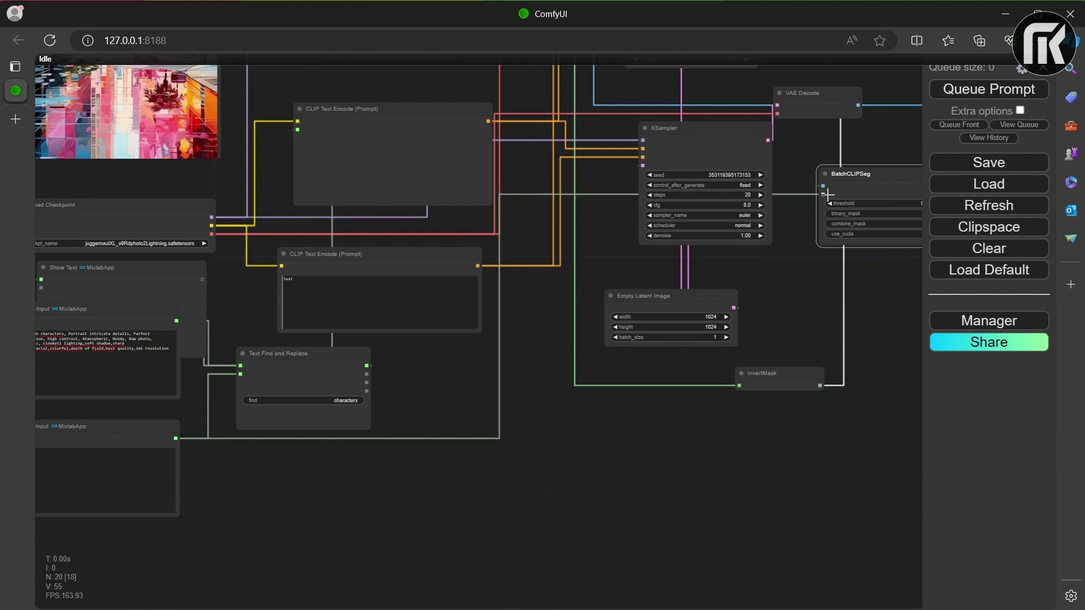
Look over the whole node graph, from the text inputs through both KSamplers to the preview images and mask
{"action": "scroll", "coordinate": [729, 322], "scroll_direction": "down", "scroll_amount": 5}
{"action": "left_click_drag", "start_coordinate": [729, 322], "coordinate": [621, 385]}
{"action": "scroll", "coordinate": [543, 325], "scroll_direction": "up", "scroll_amount": 4}
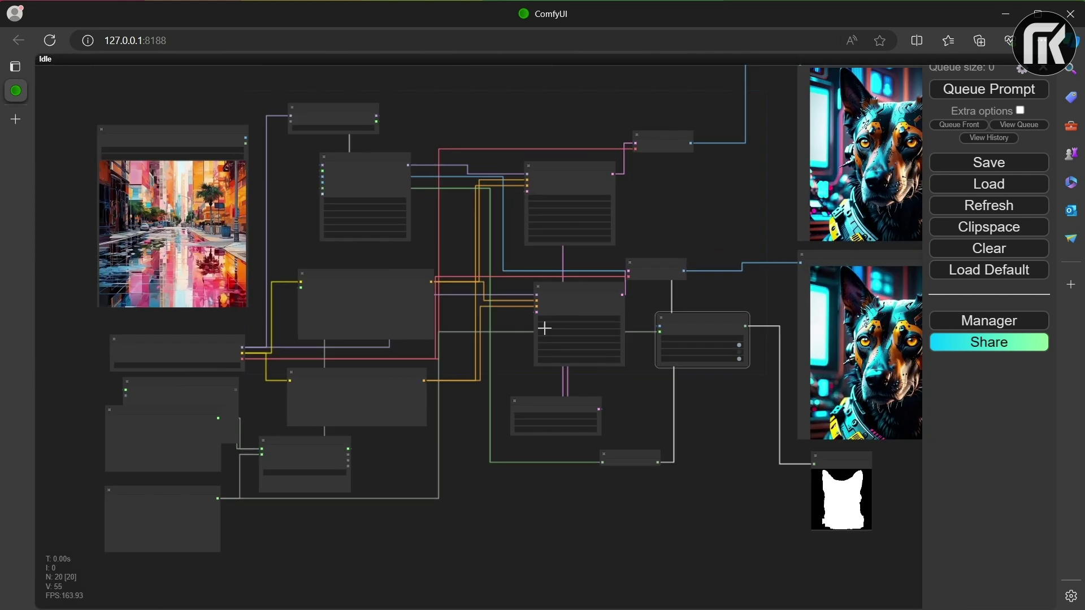
{"action": "scroll", "coordinate": [550, 327], "scroll_direction": "down", "scroll_amount": 4}
{"action": "scroll", "coordinate": [678, 233], "scroll_direction": "up", "scroll_amount": 5}
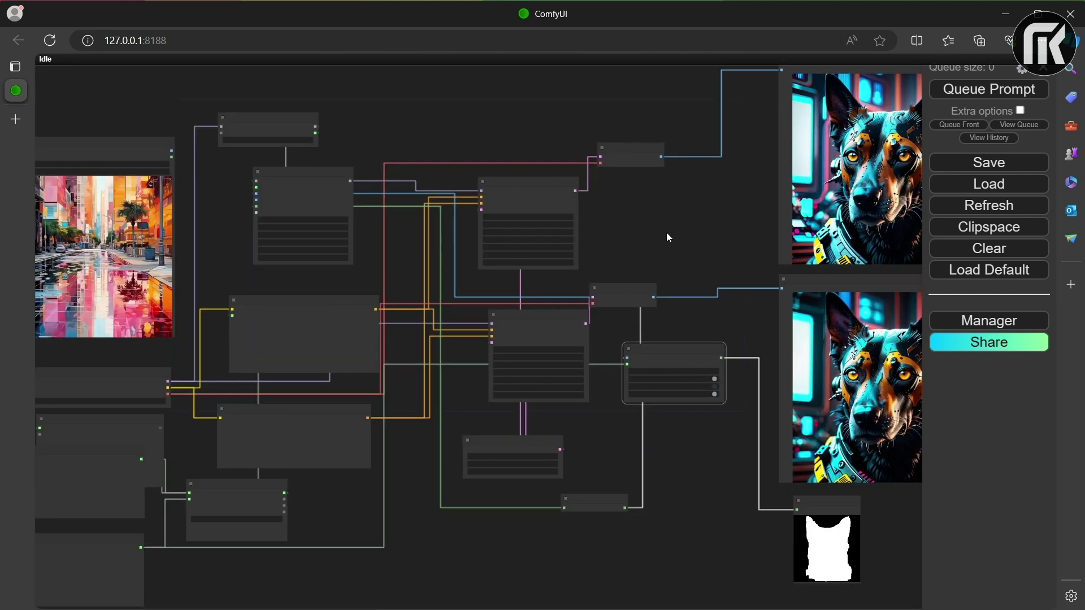
{"action": "scroll", "coordinate": [666, 250], "scroll_direction": "down", "scroll_amount": 5}
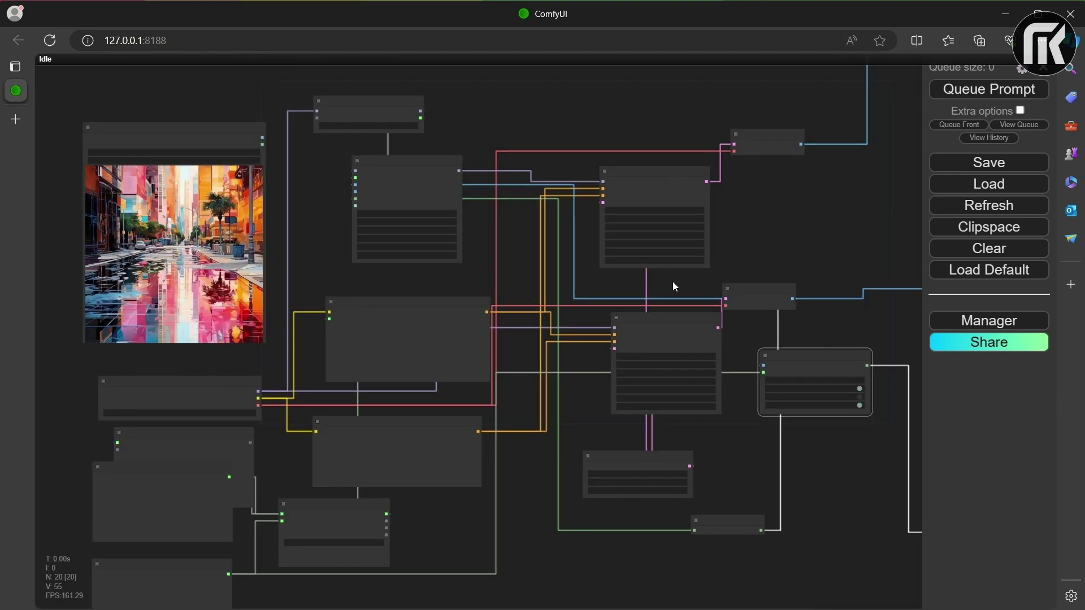
{"action": "scroll", "coordinate": [802, 230], "scroll_direction": "down", "scroll_amount": 1}
{"action": "left_click_drag", "start_coordinate": [802, 230], "coordinate": [745, 242]}
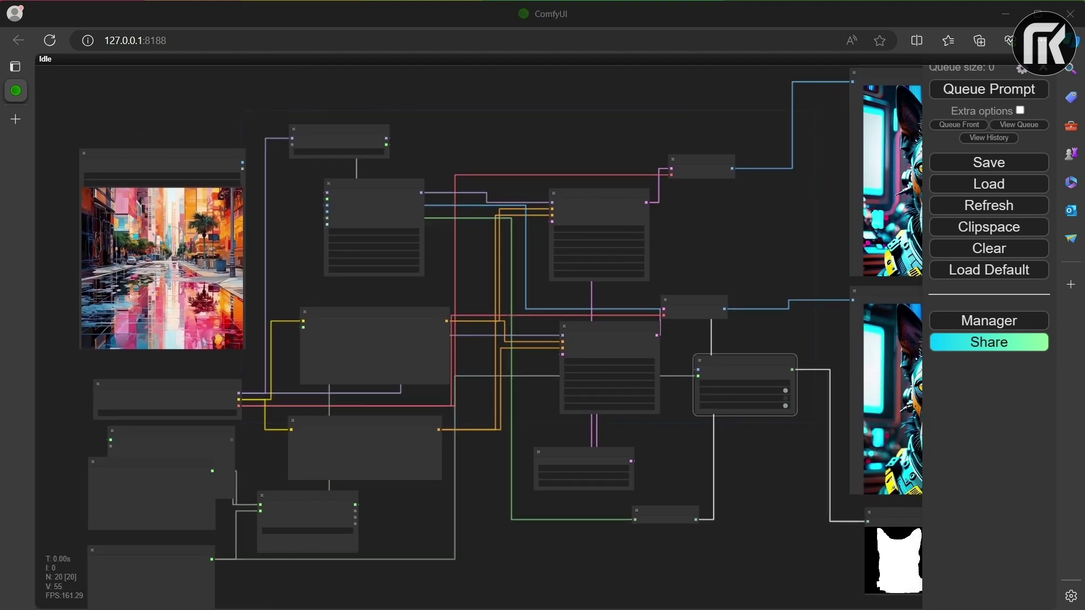
{"action": "left_click", "coordinate": [217, 371]}
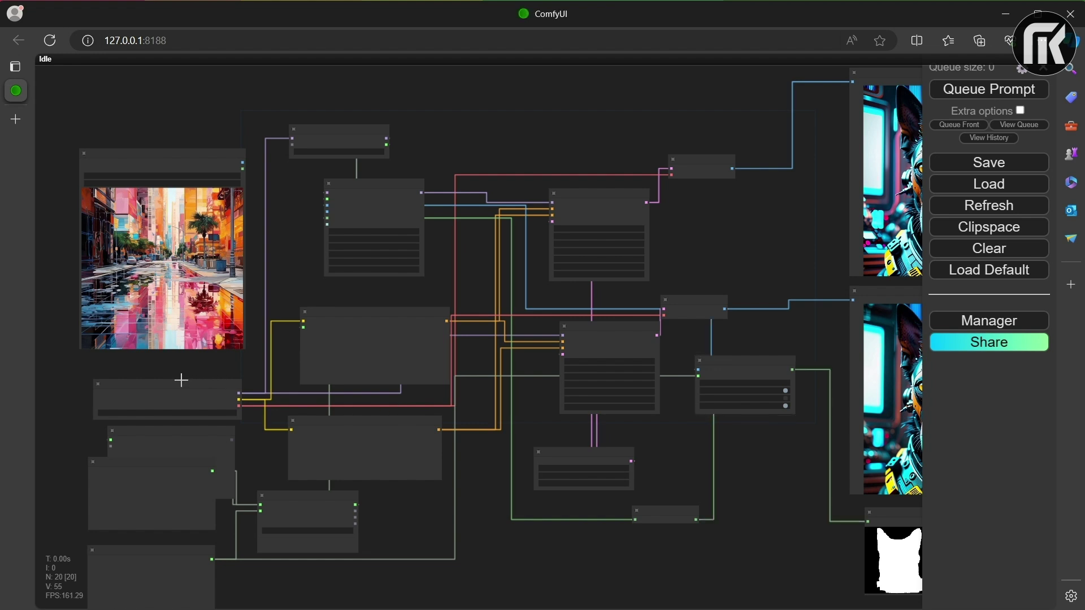
Move Load Checkpoint above the upper CLIP Text Encode and spread the IPAdapter loader and IPAdapter Advanced apart above it
{"action": "left_click_drag", "start_coordinate": [182, 380], "coordinate": [379, 264]}
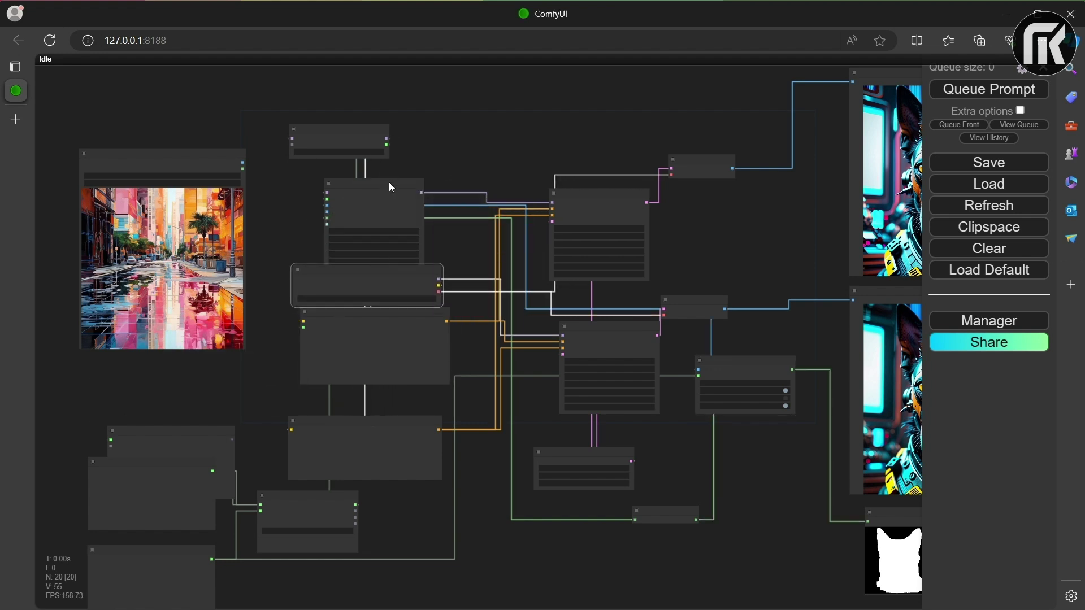
{"action": "left_click_drag", "start_coordinate": [393, 188], "coordinate": [452, 157]}
{"action": "left_click_drag", "start_coordinate": [360, 134], "coordinate": [333, 91]}
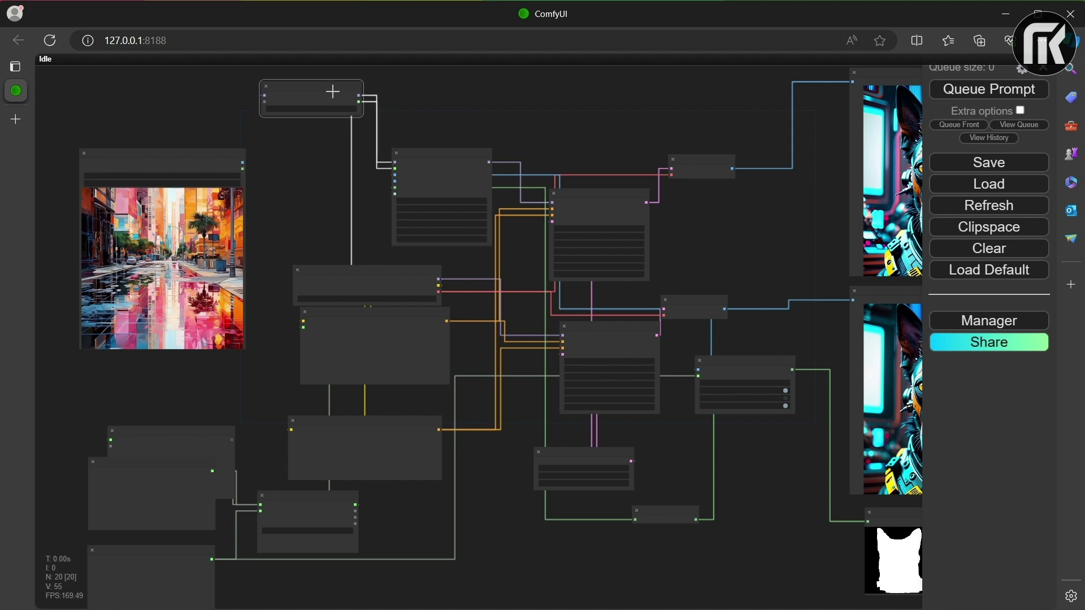
Lower the upper CLIP Text Encode, return Load Checkpoint below Load Image, and place Show Text above the upper CLIP Text Encode
{"action": "scroll", "coordinate": [373, 308], "scroll_direction": "up", "scroll_amount": 3}
{"action": "left_click_drag", "start_coordinate": [373, 310], "coordinate": [354, 340]}
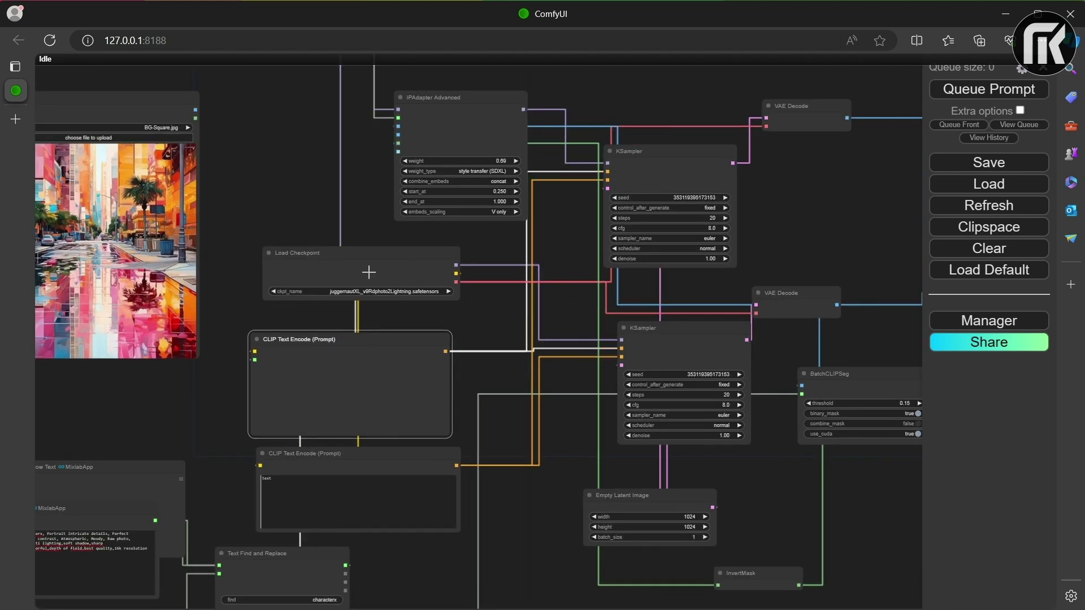
{"action": "left_click_drag", "start_coordinate": [368, 272], "coordinate": [135, 412]}
{"action": "left_click", "coordinate": [135, 454]}
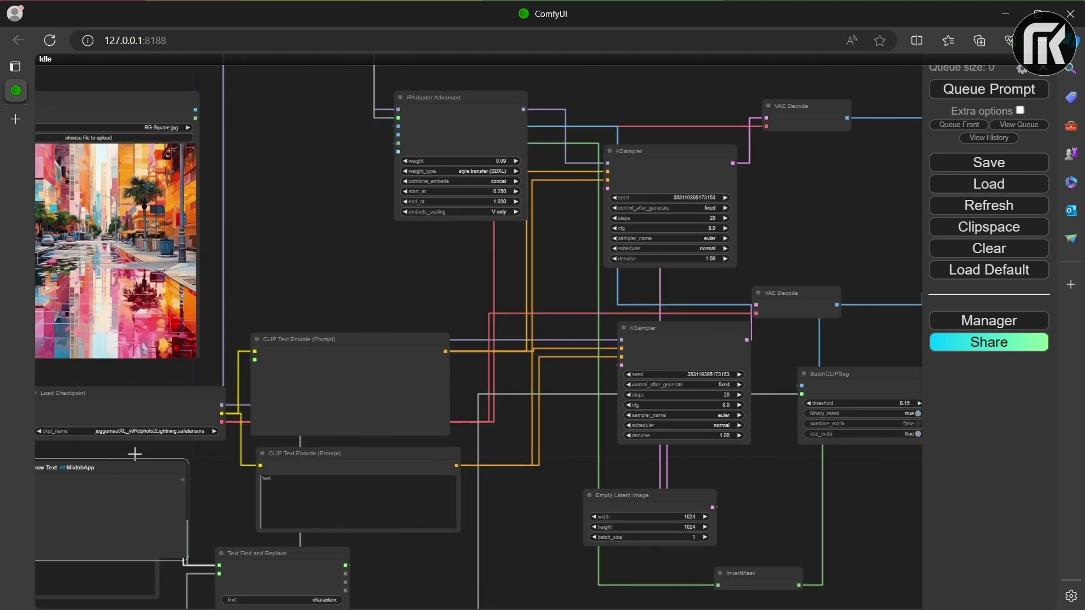
{"action": "left_click_drag", "start_coordinate": [134, 454], "coordinate": [343, 232]}
{"action": "scroll", "coordinate": [395, 268], "scroll_direction": "up", "scroll_amount": 5}
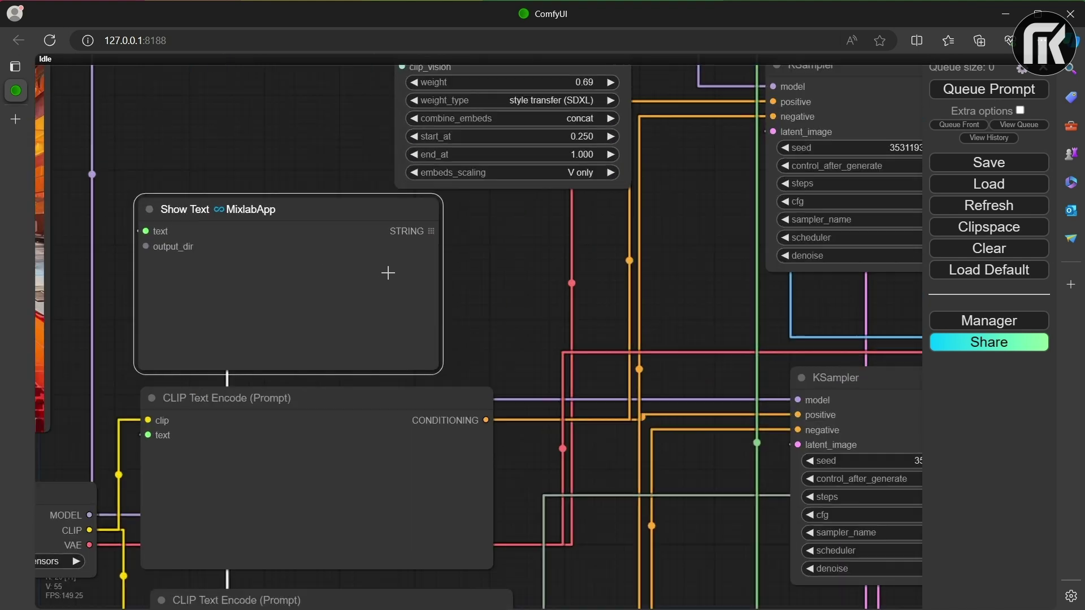
Replace the subject word in the lower Text Input with "parrot" and queue the prompt
{"action": "scroll", "coordinate": [387, 273], "scroll_direction": "down", "scroll_amount": 3}
{"action": "left_click_drag", "start_coordinate": [540, 277], "coordinate": [625, 260]}
{"action": "scroll", "coordinate": [615, 308], "scroll_direction": "down", "scroll_amount": 5}
{"action": "left_click_drag", "start_coordinate": [682, 338], "coordinate": [566, 174]}
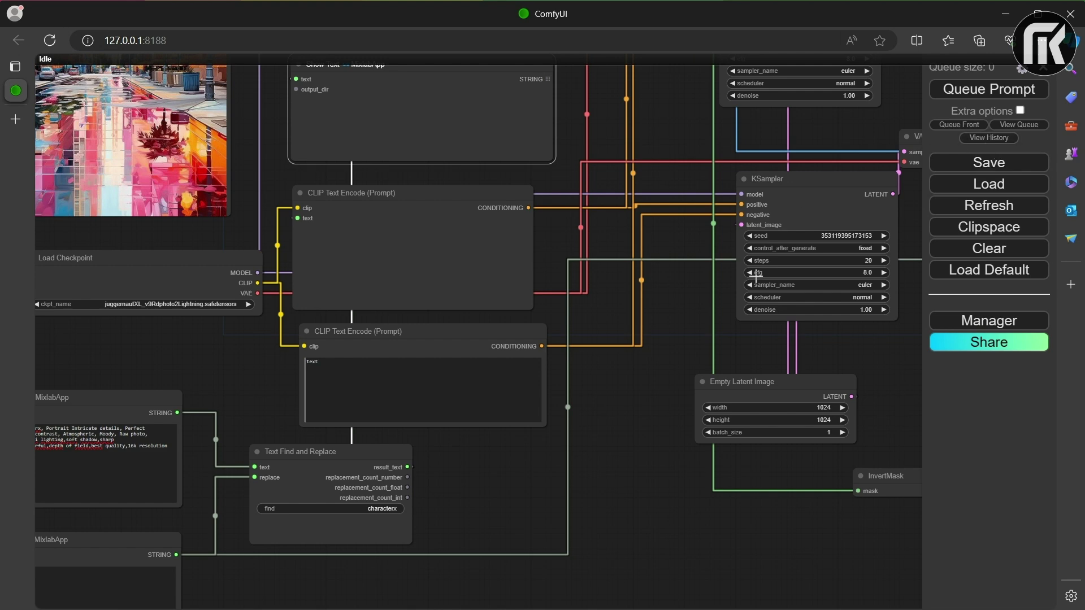
{"action": "scroll", "coordinate": [756, 276], "scroll_direction": "down", "scroll_amount": 6}
{"action": "left_click_drag", "start_coordinate": [818, 261], "coordinate": [654, 371]}
{"action": "scroll", "coordinate": [654, 371], "scroll_direction": "up", "scroll_amount": 3}
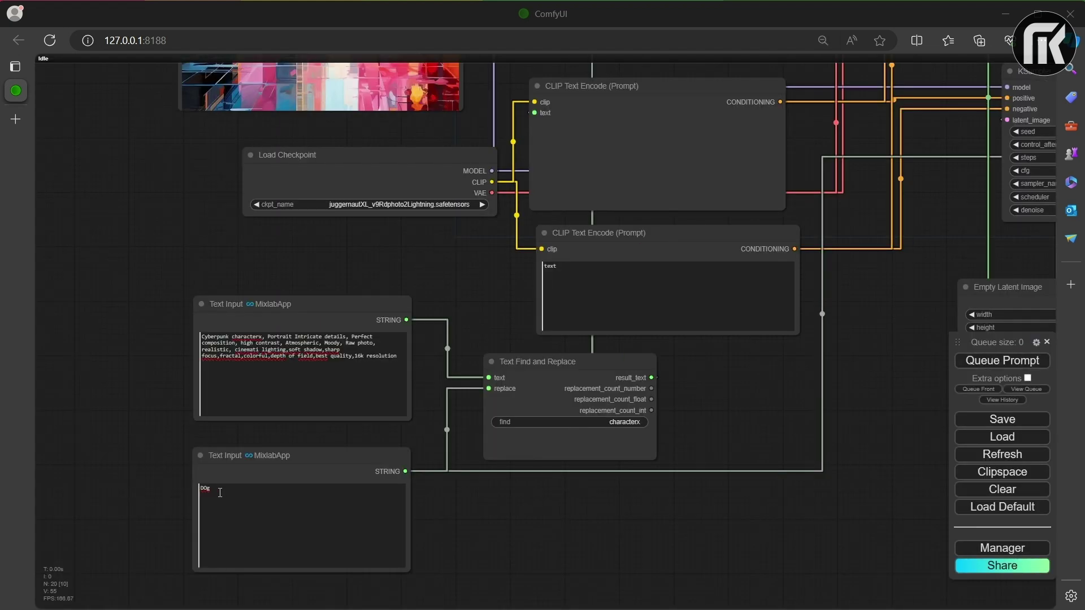
{"action": "double_click", "coordinate": [213, 493]}
{"action": "type", "text": "parrot"}
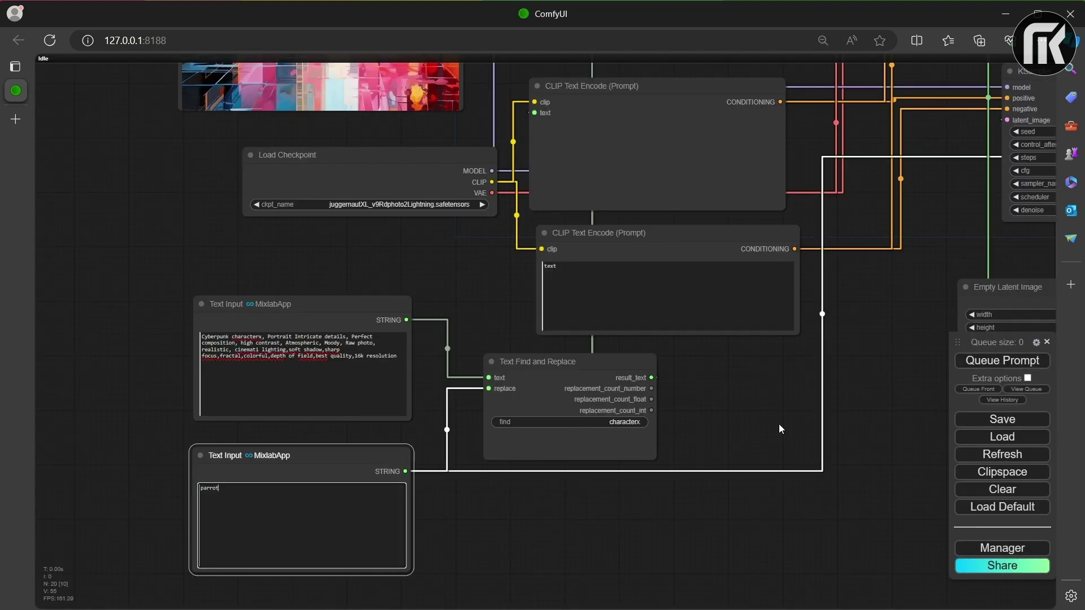
{"action": "left_click", "coordinate": [1003, 361]}
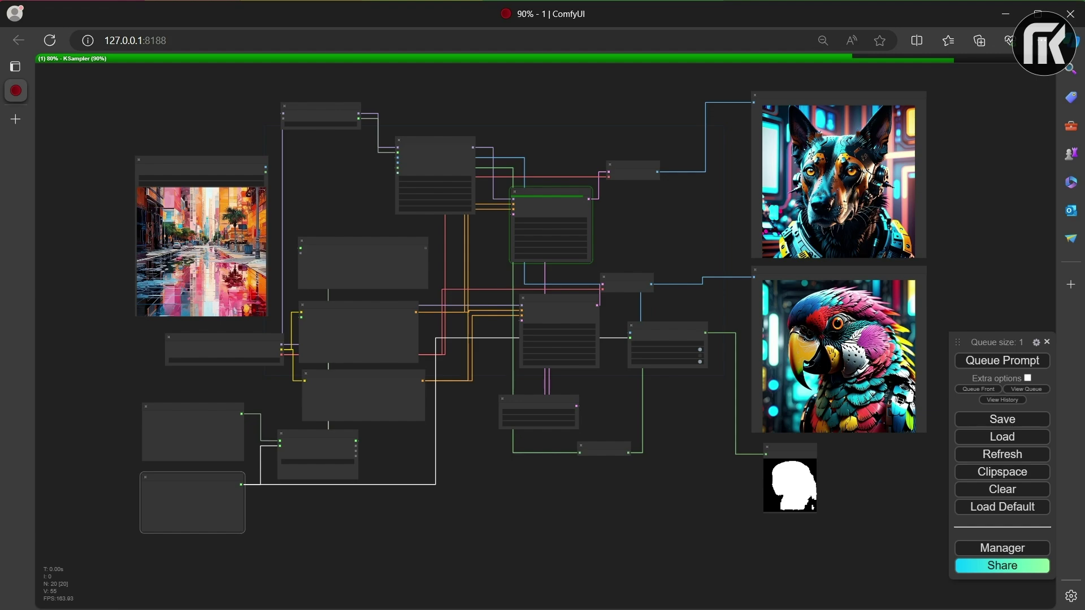
{"action": "scroll", "coordinate": [458, 376], "scroll_direction": "up", "scroll_amount": 2}
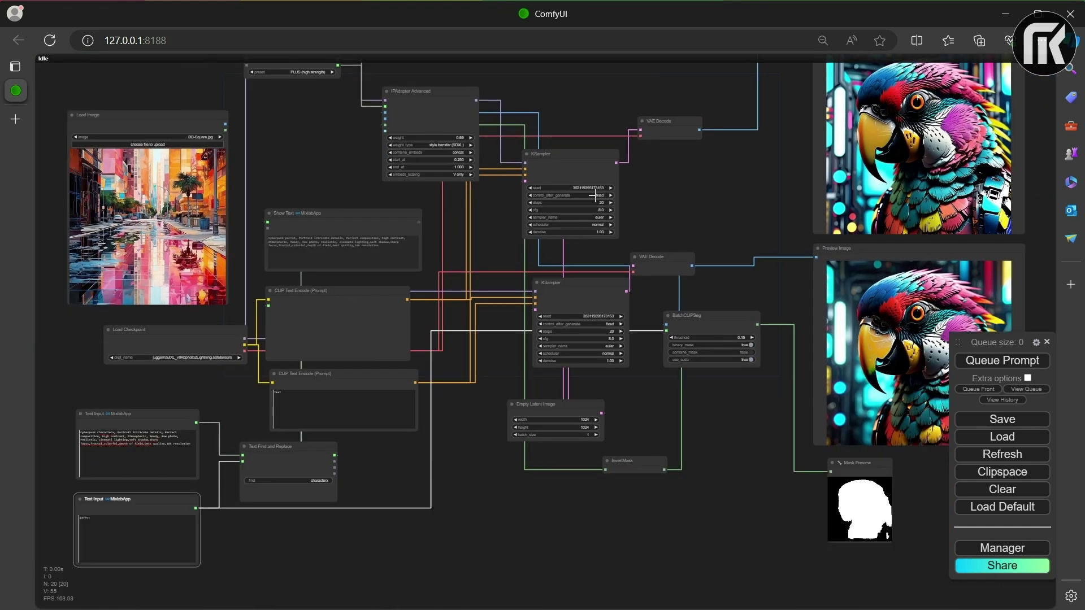
{"action": "scroll", "coordinate": [828, 303], "scroll_direction": "down", "scroll_amount": 1}
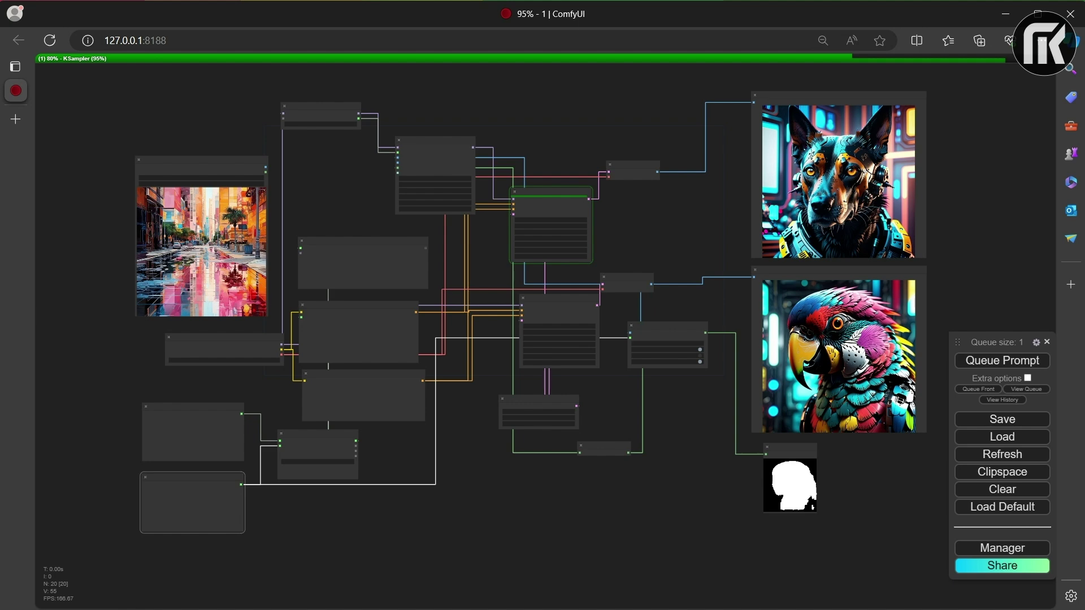
{"action": "scroll", "coordinate": [555, 169], "scroll_direction": "up", "scroll_amount": 3}
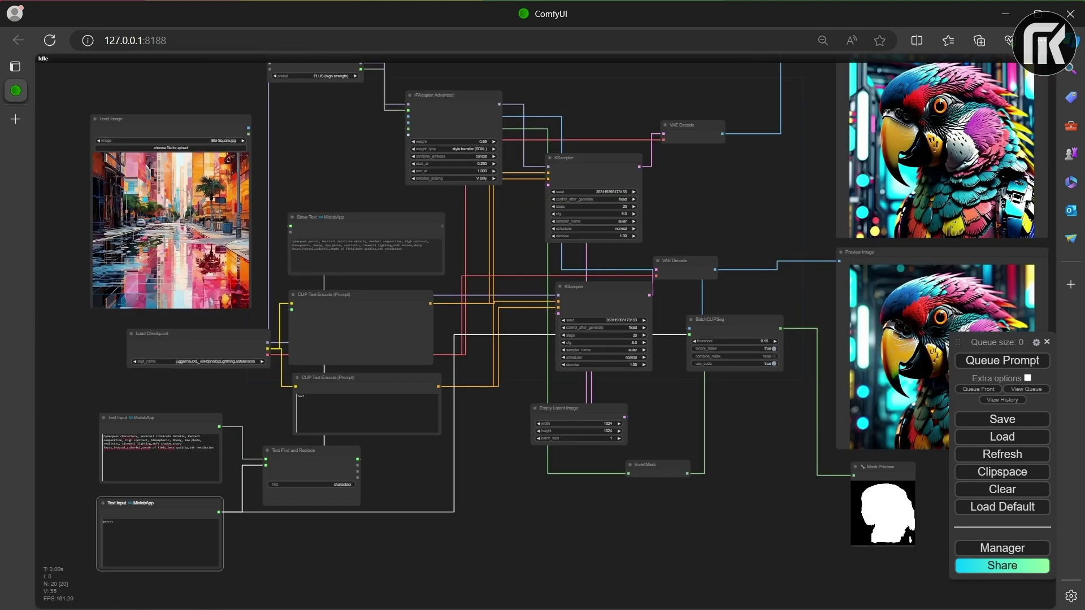